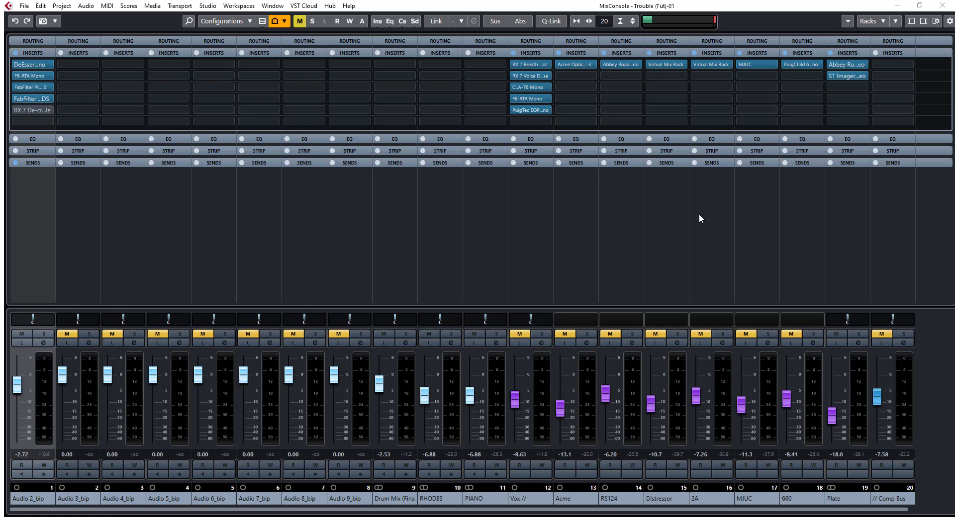
Inspect the F6-RTA Mono equalizer settings on the Audio 2_bip lead vocal channel.
click(37, 199)
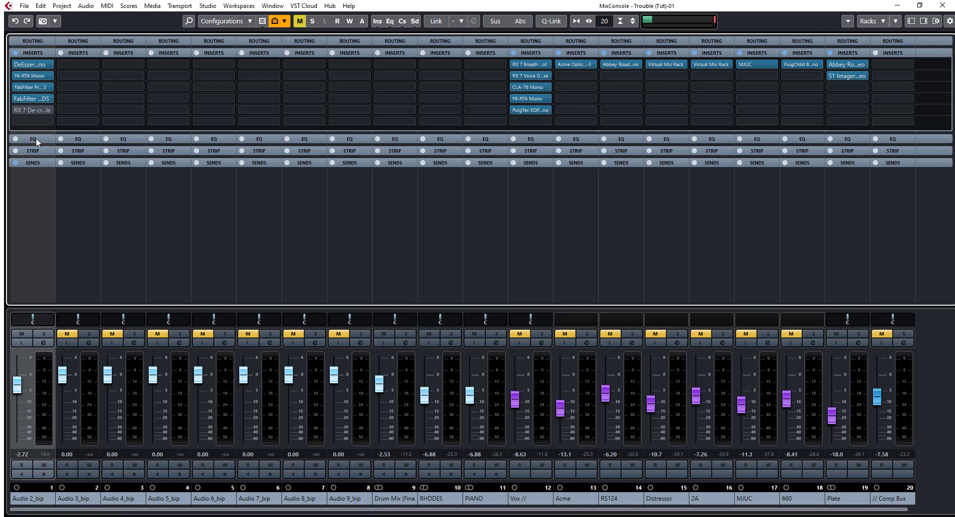
mouse_move(26, 89)
click(26, 76)
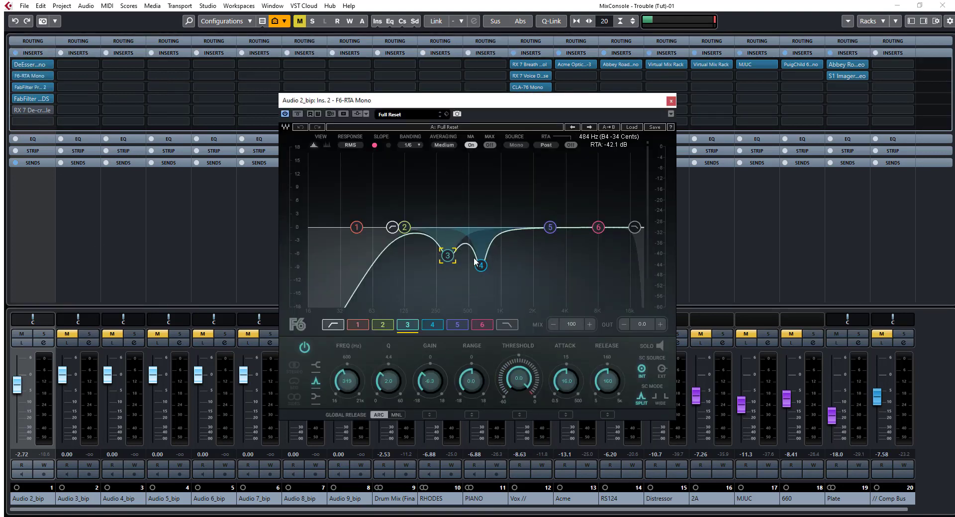
click(670, 102)
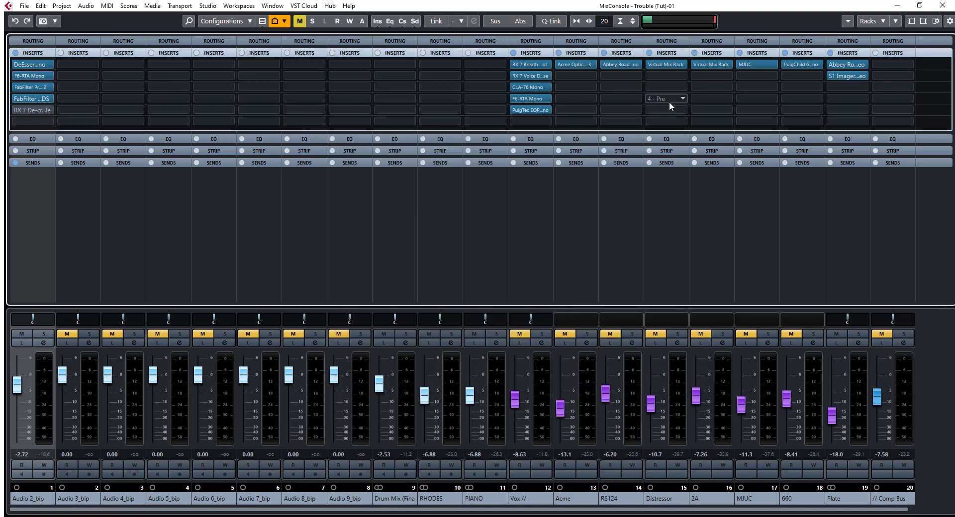
Review the remaining vocal inserts on Audio 2_bip, including the FabFilter Pro-DS and DeEsser Mono settings, and close their windows.
click(25, 86)
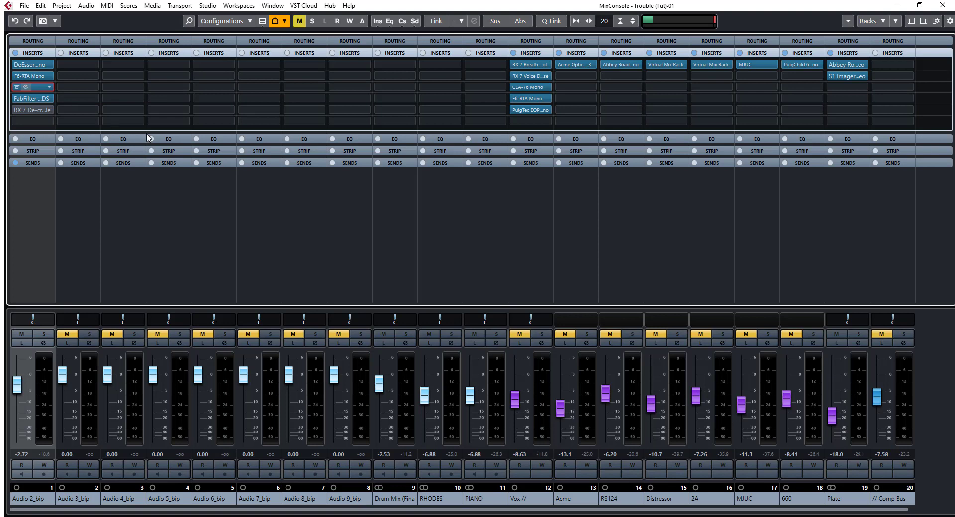
click(503, 70)
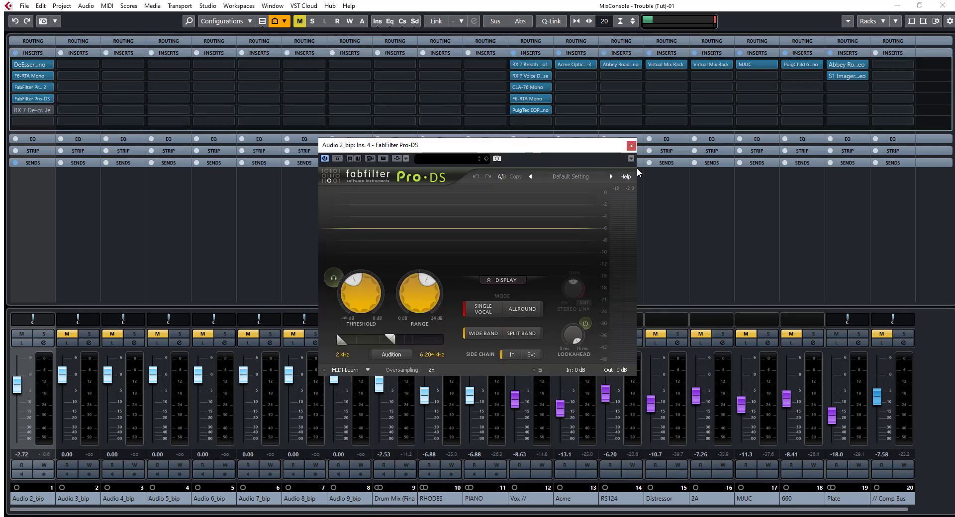
click(630, 148)
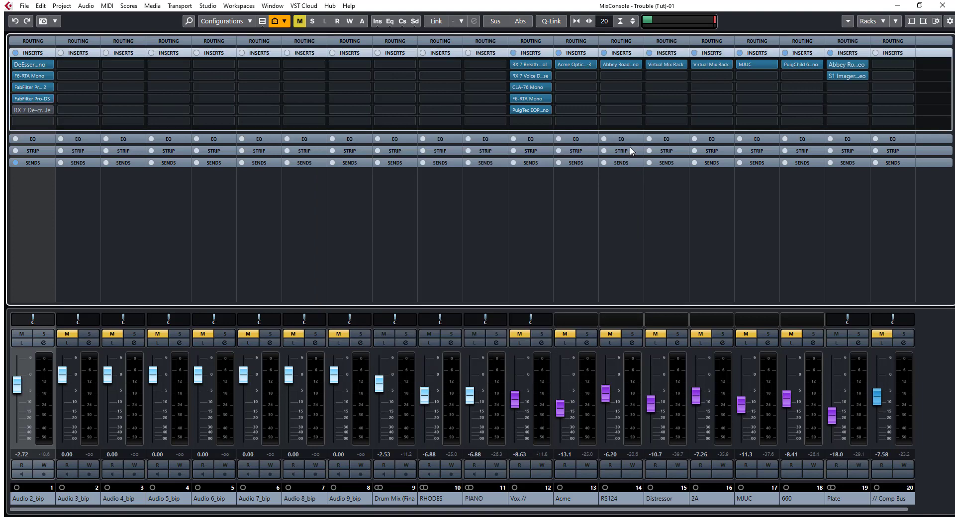
click(29, 97)
click(28, 64)
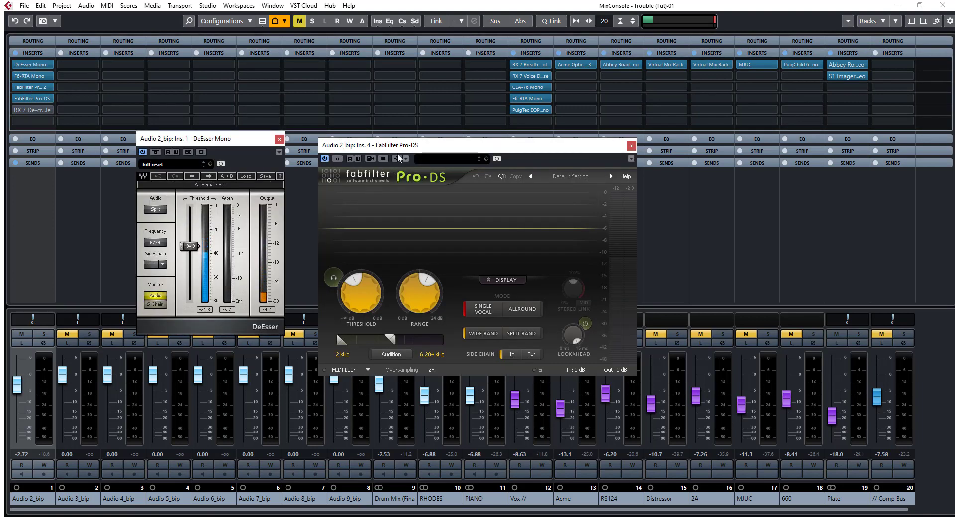
drag(381, 144, 390, 124)
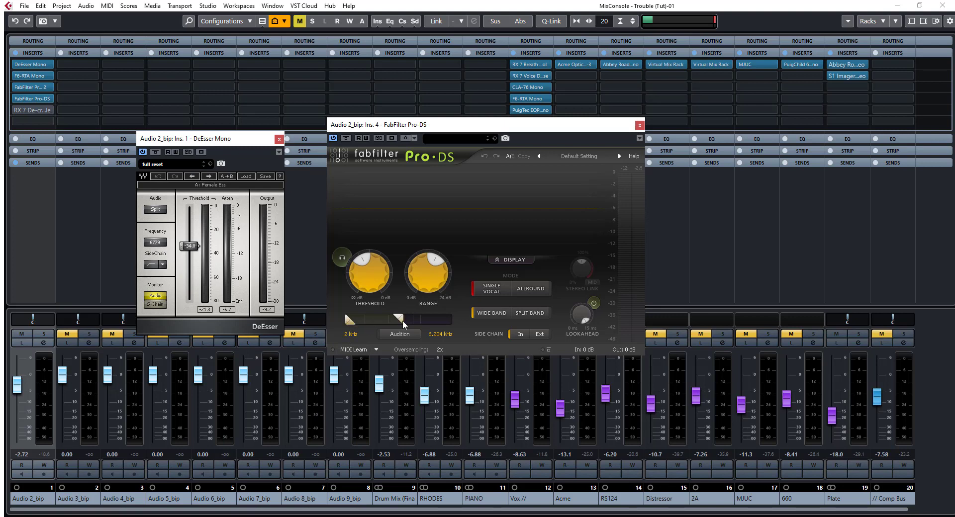
click(639, 124)
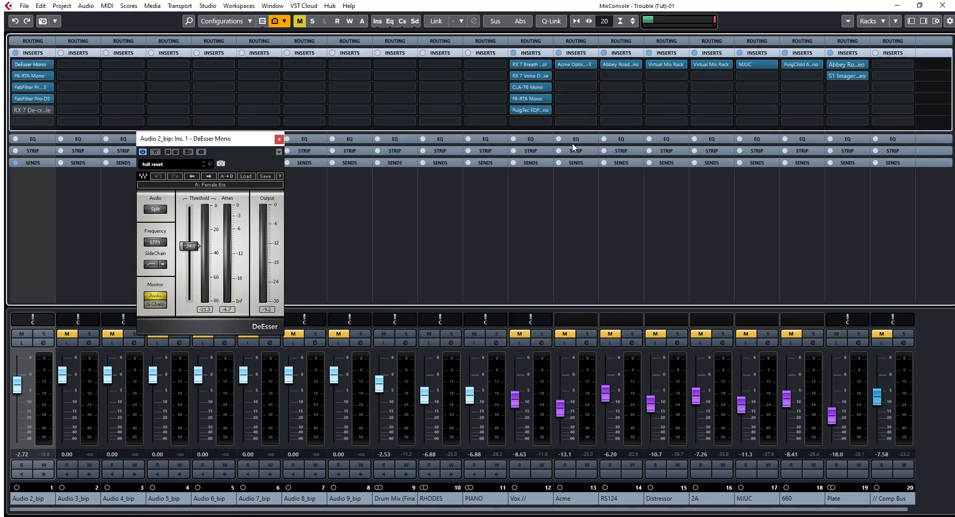
click(279, 140)
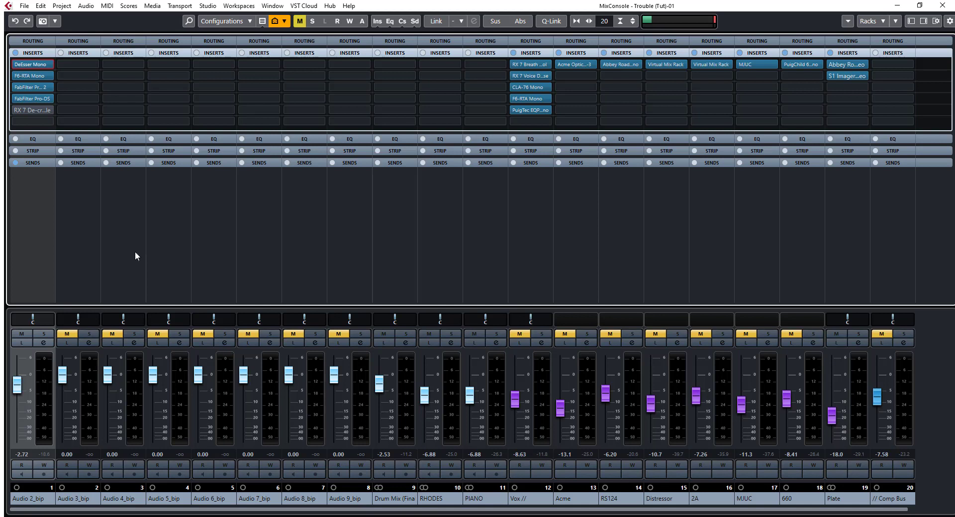
Play the mix, compare it with the Vox // parallel channel muted and unmuted, and leave the channel unmuted.
click(531, 210)
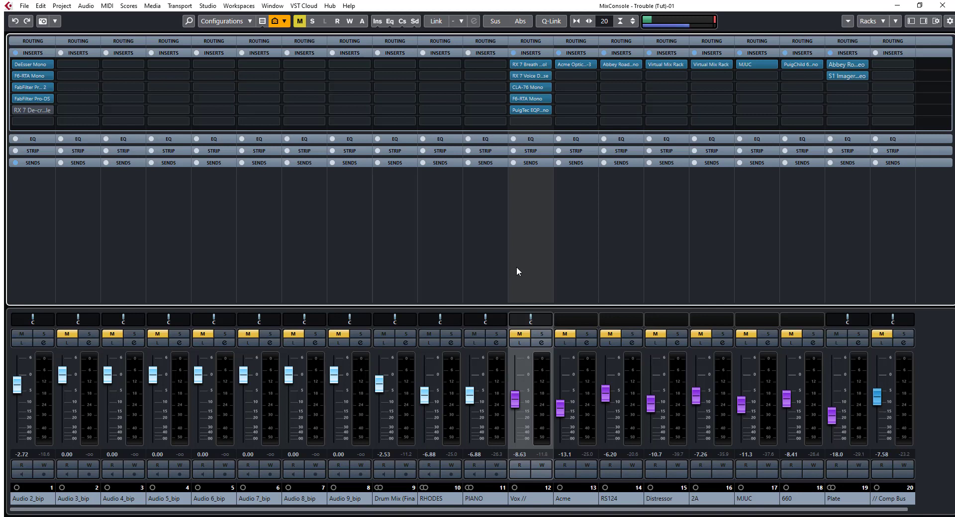
key(space)
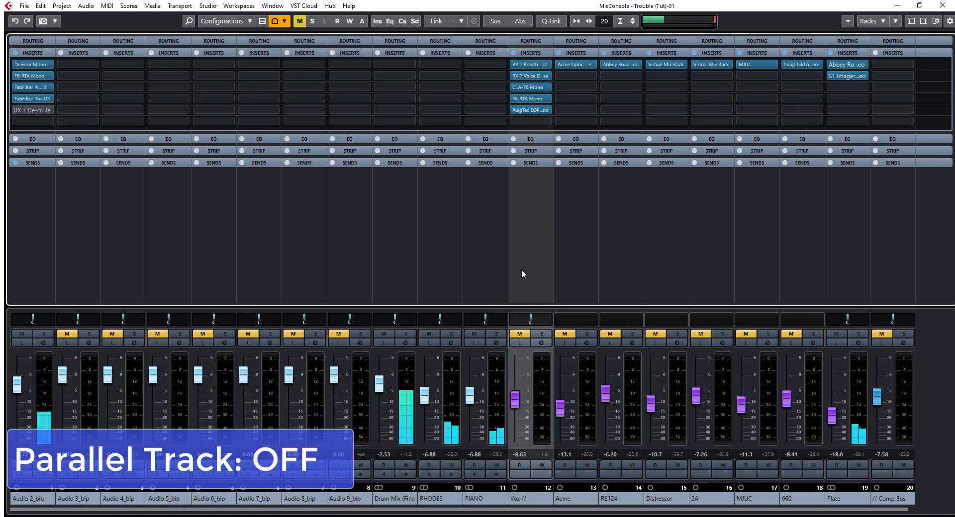
click(517, 333)
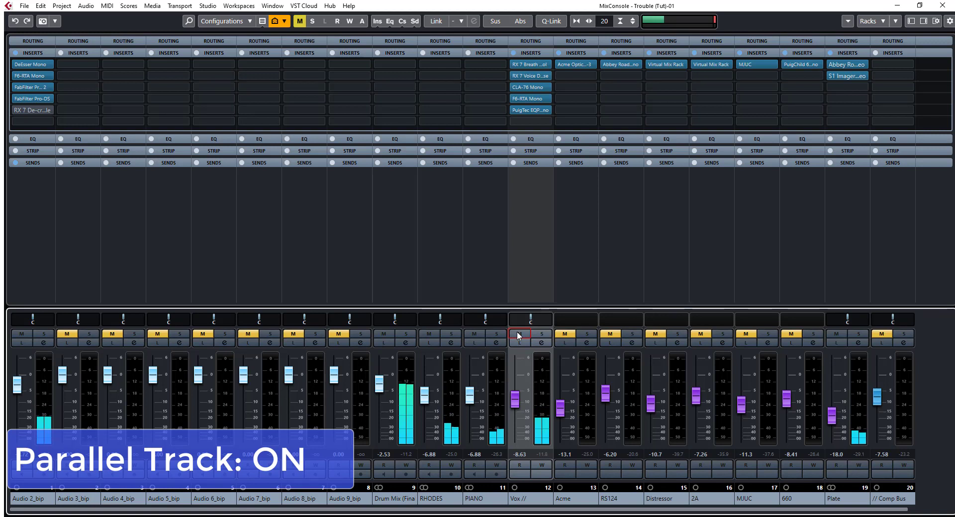
click(518, 331)
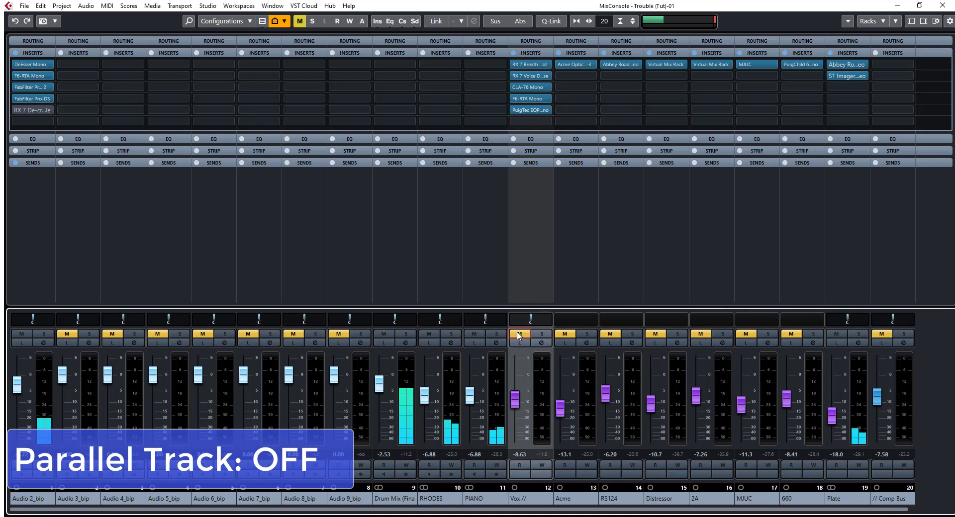
click(517, 335)
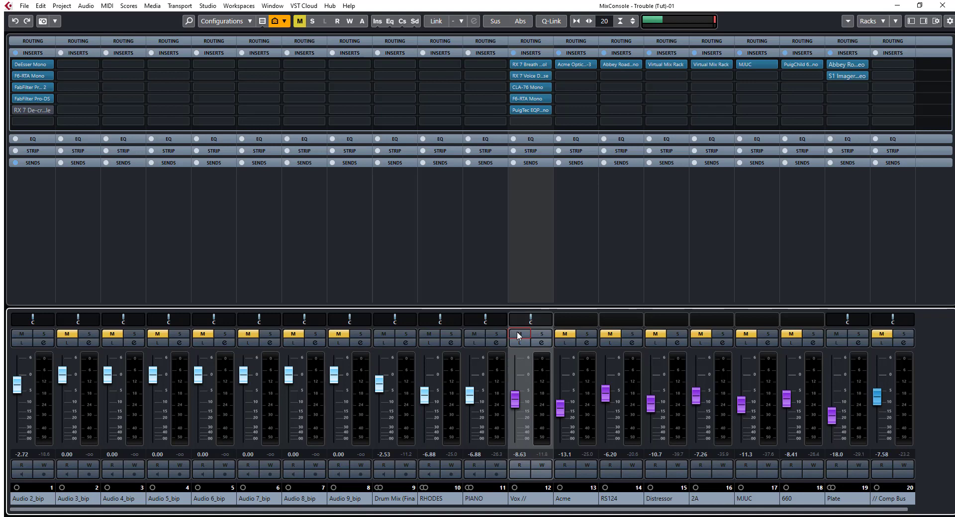
Bypass all inserts on the Vox // channel and enable Listen for that channel.
click(540, 343)
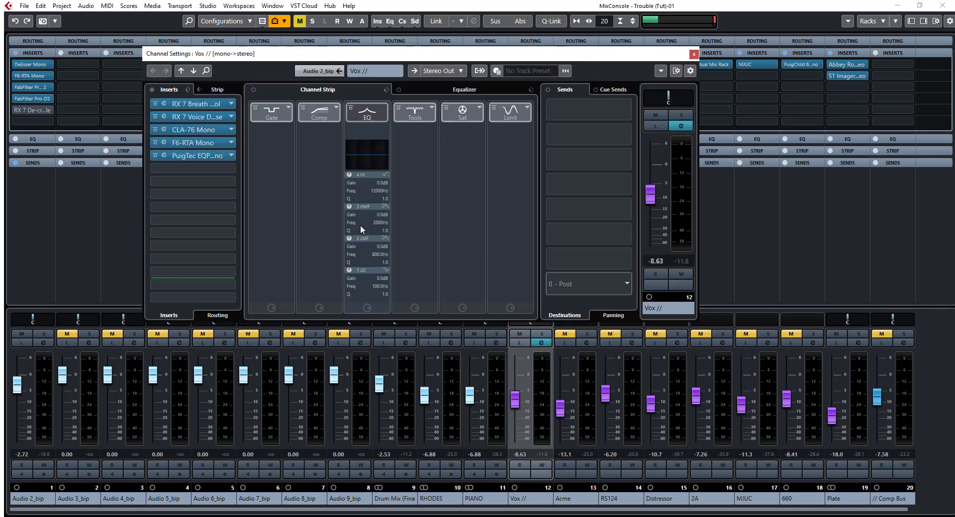
click(152, 90)
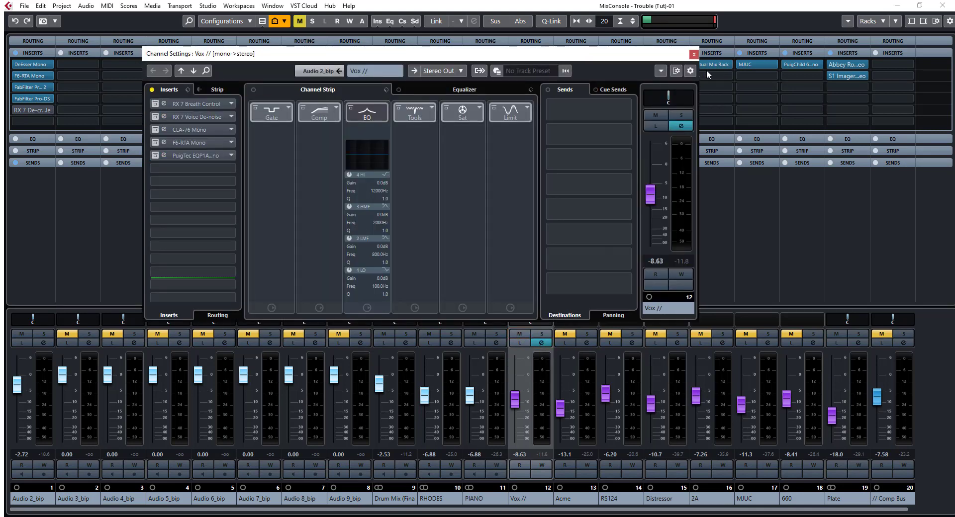
click(693, 53)
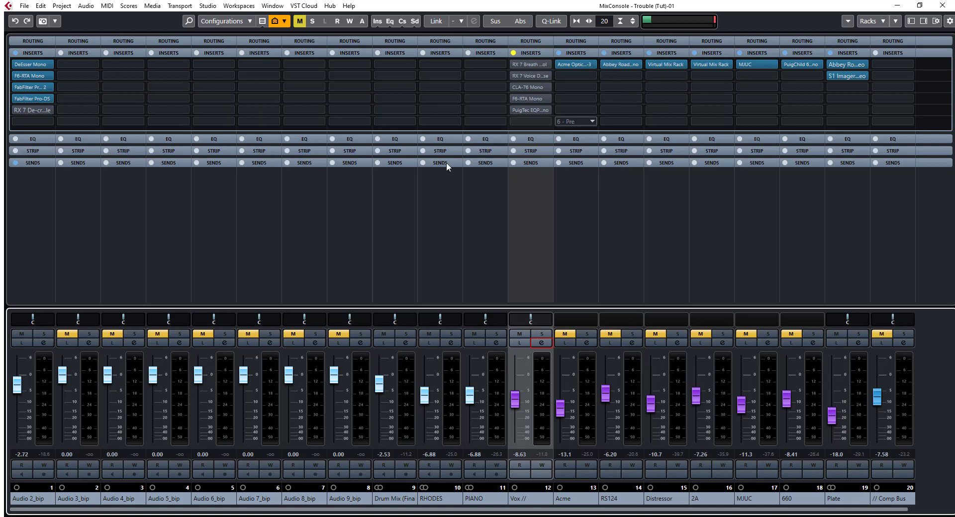
click(519, 342)
Play the mix and compare the Vox // channel with RX 7 Breath Control bypassed and active.
click(522, 63)
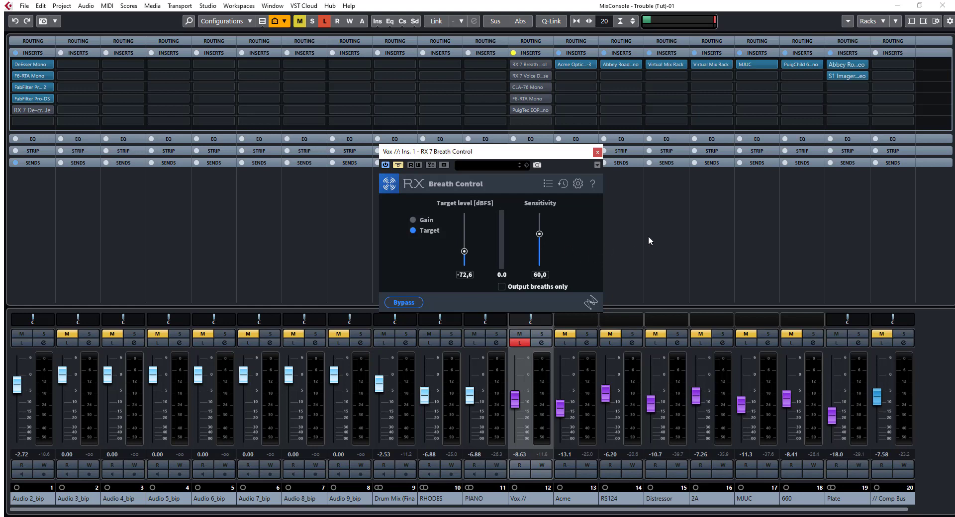
click(649, 236)
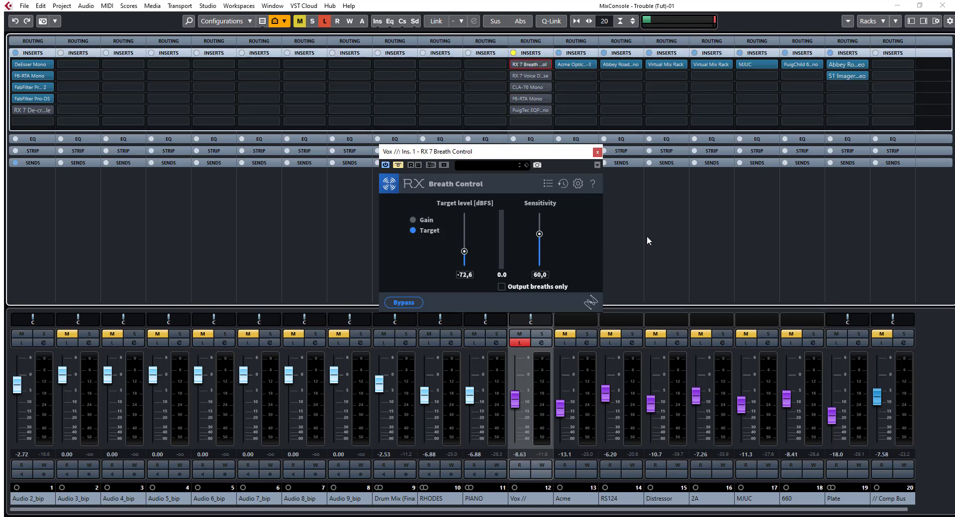
key(space)
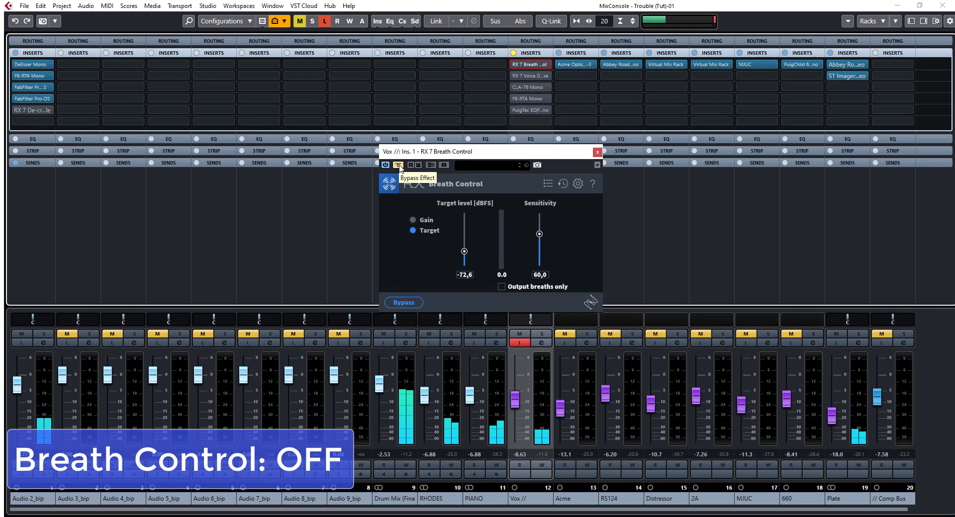
click(398, 165)
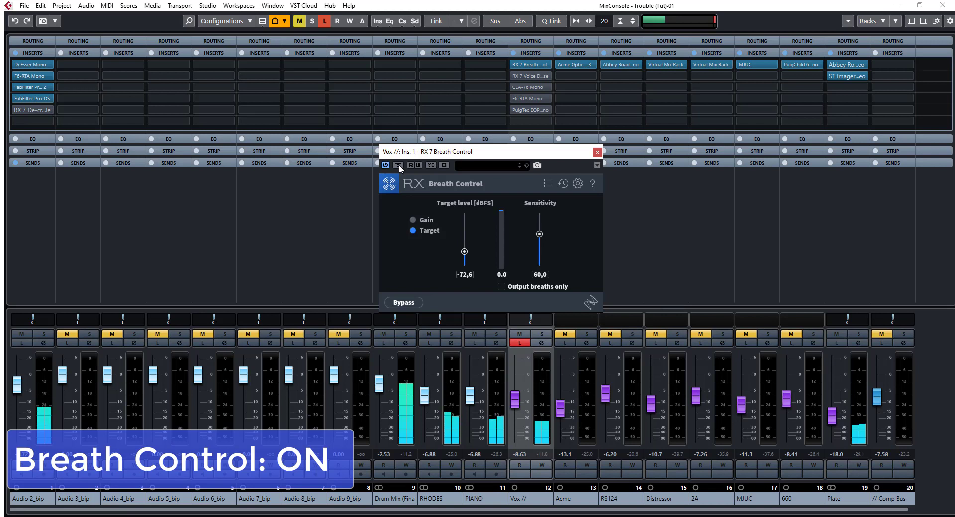
click(398, 164)
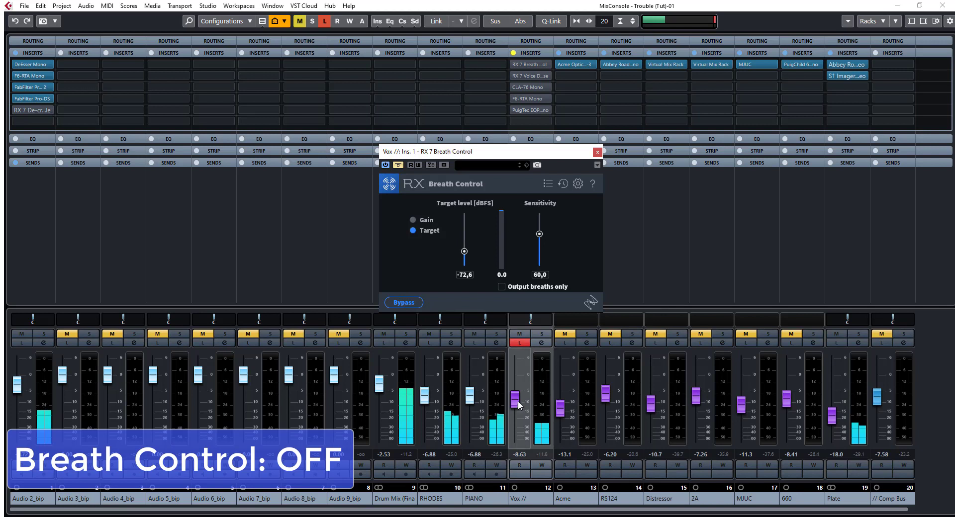
Raise the Vox // fader to 2.86 dB and activate RX 7 Breath Control on the channel.
drag(515, 399, 518, 370)
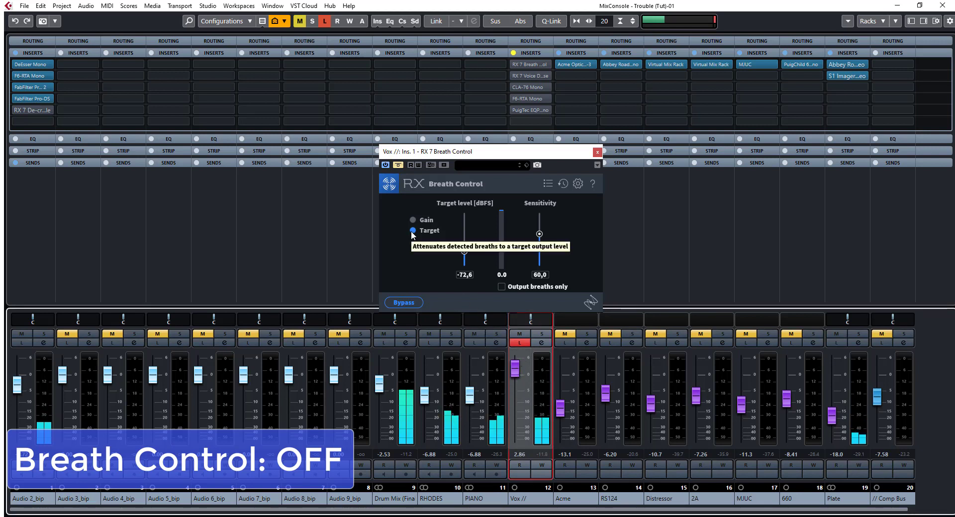
click(398, 165)
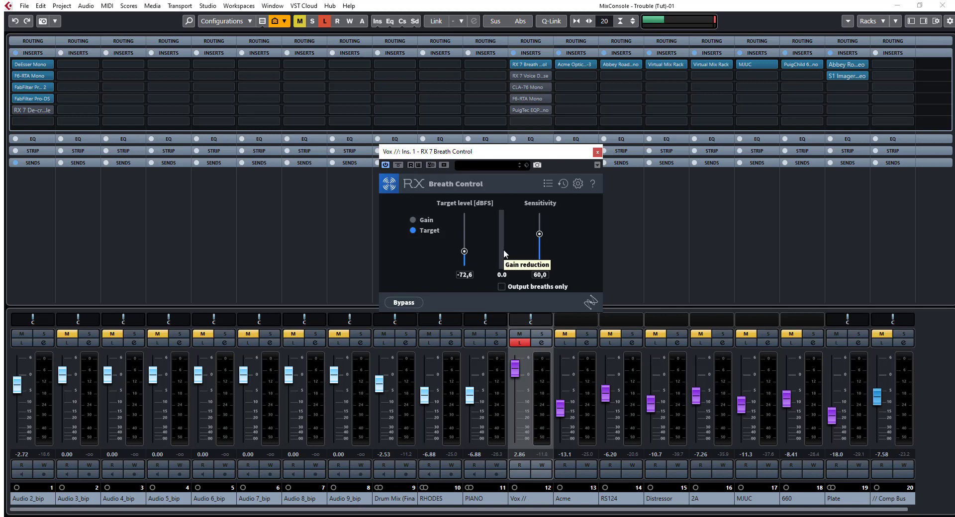
click(599, 152)
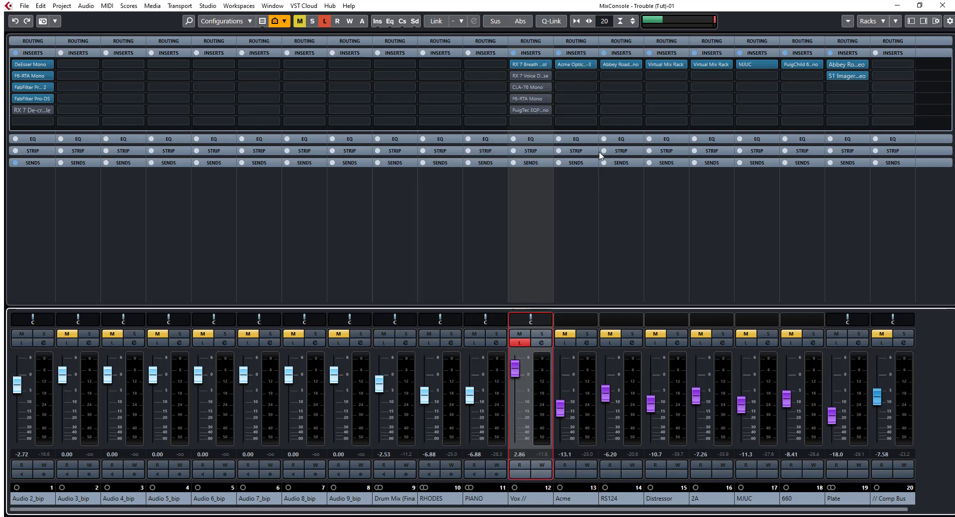
Activate RX 7 Voice De-noise on Vox // during playback and lower its threshold to -11.3 dB.
click(523, 76)
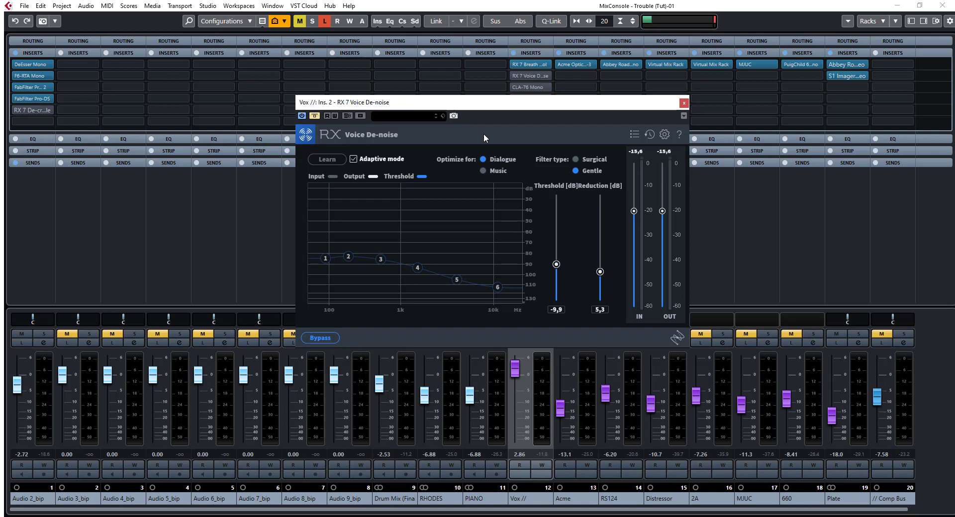
key(space)
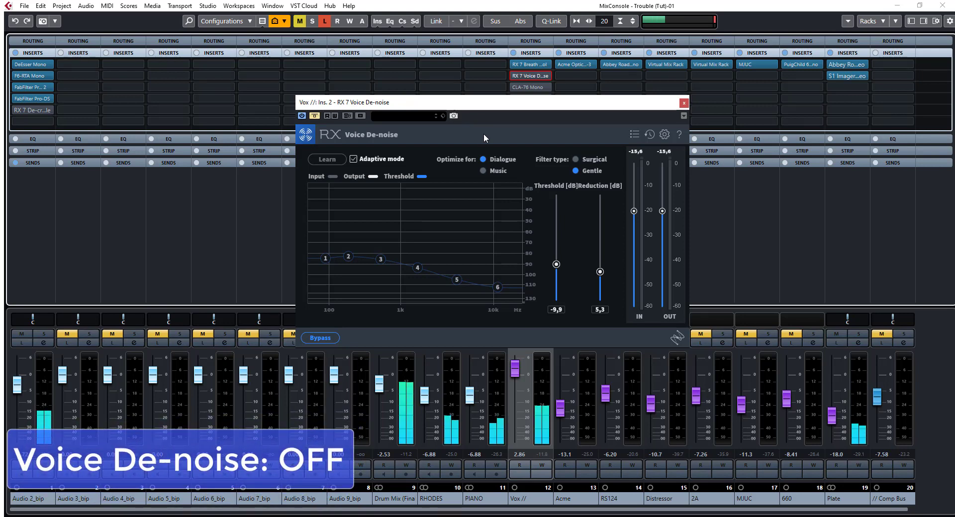
click(316, 118)
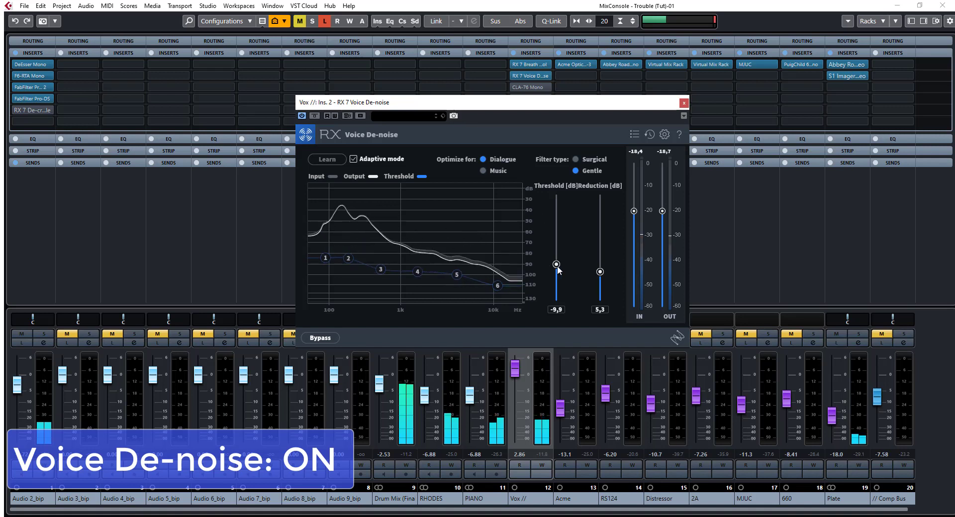
drag(556, 266, 557, 271)
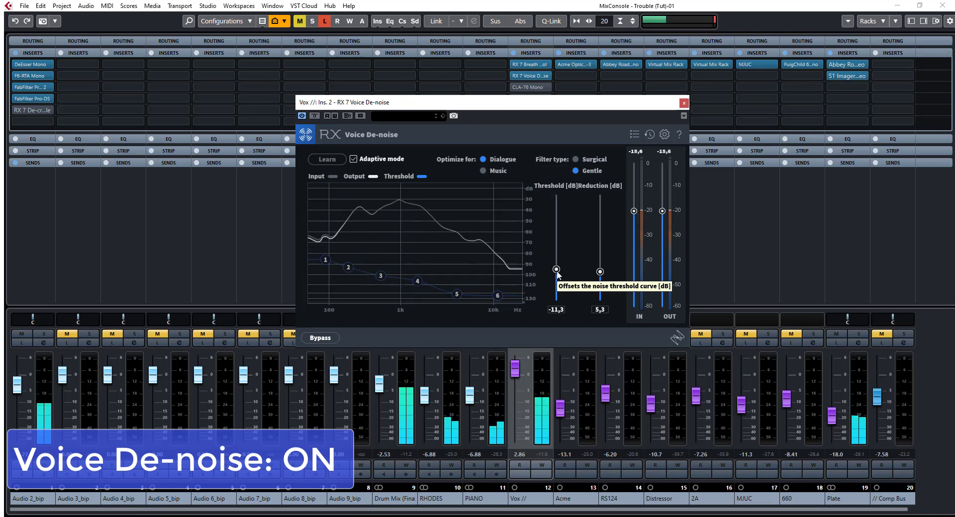
key(space)
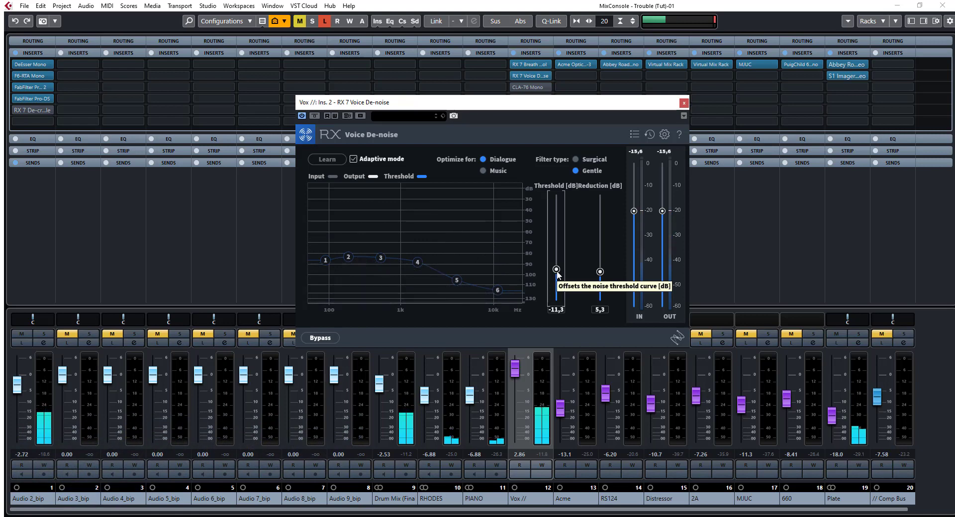
click(684, 102)
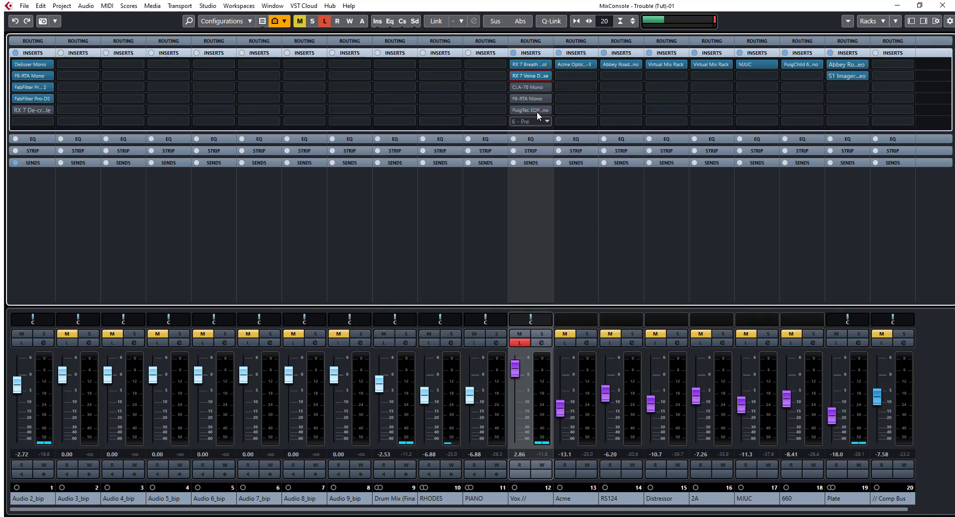
Compare the Vox // channel with the CLA-76 Mono compressor bypassed and active, leaving the compressor active.
click(526, 87)
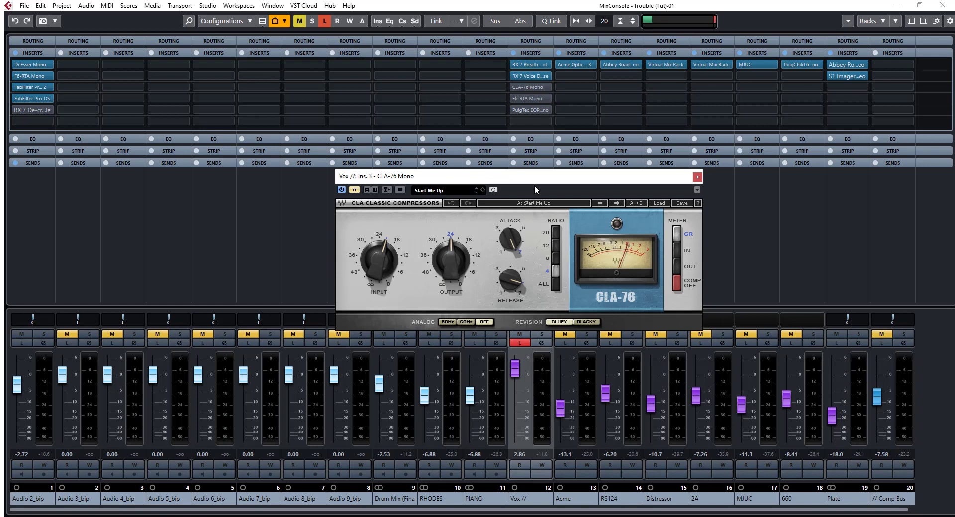
click(354, 191)
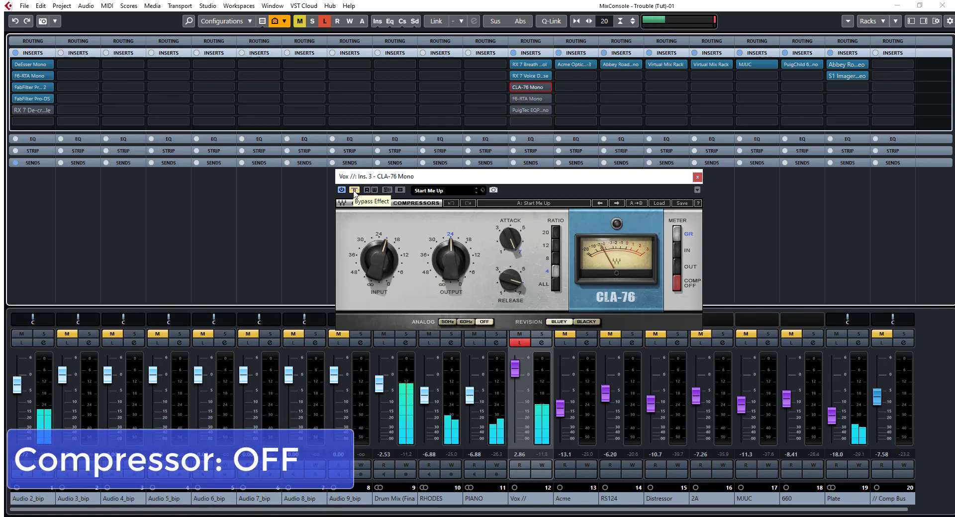
click(354, 190)
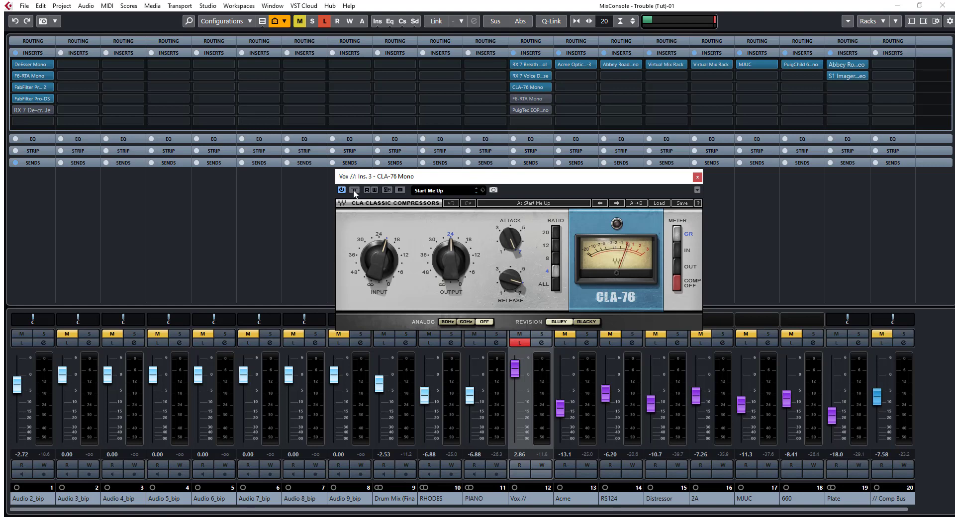
Activate the F6-RTA Mono and PuigTec EQP1A Mono inserts on Vox //, review the EQ settings and close the plug-in windows.
click(697, 177)
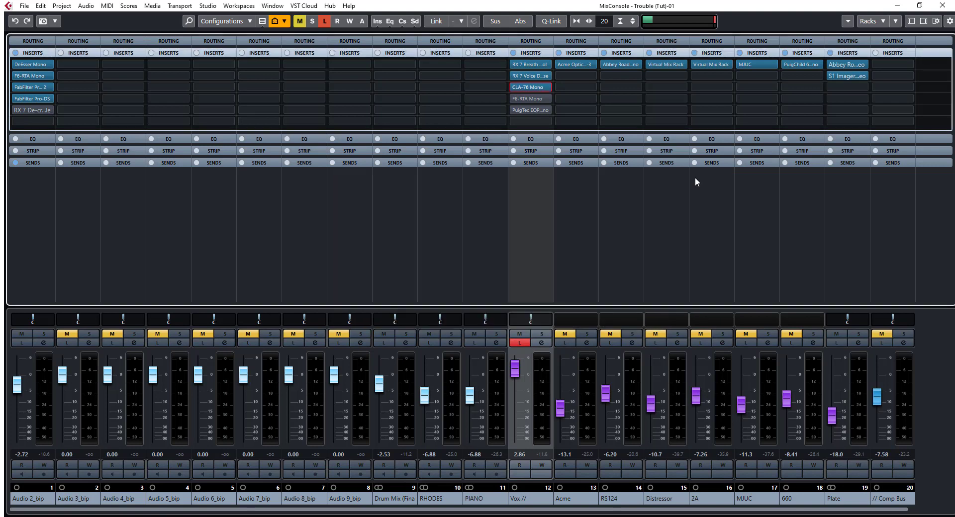
click(521, 100)
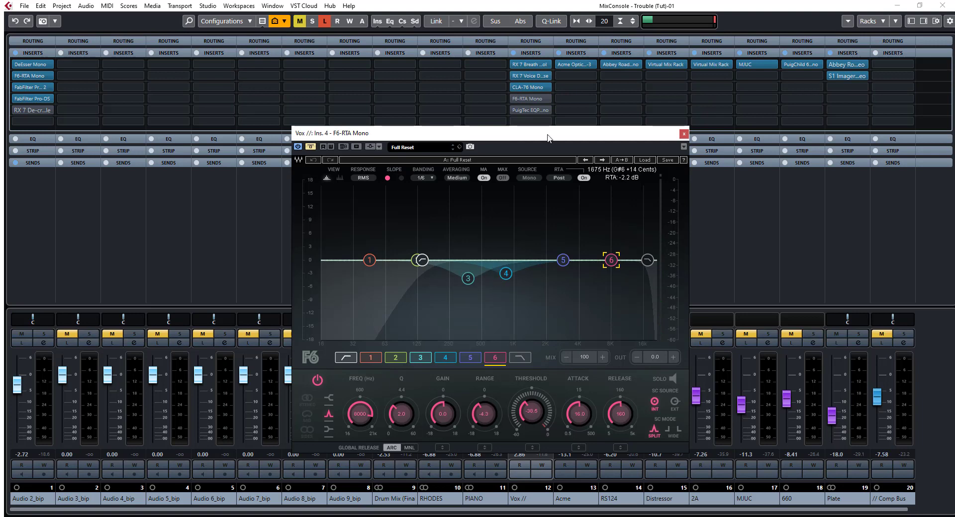
click(523, 110)
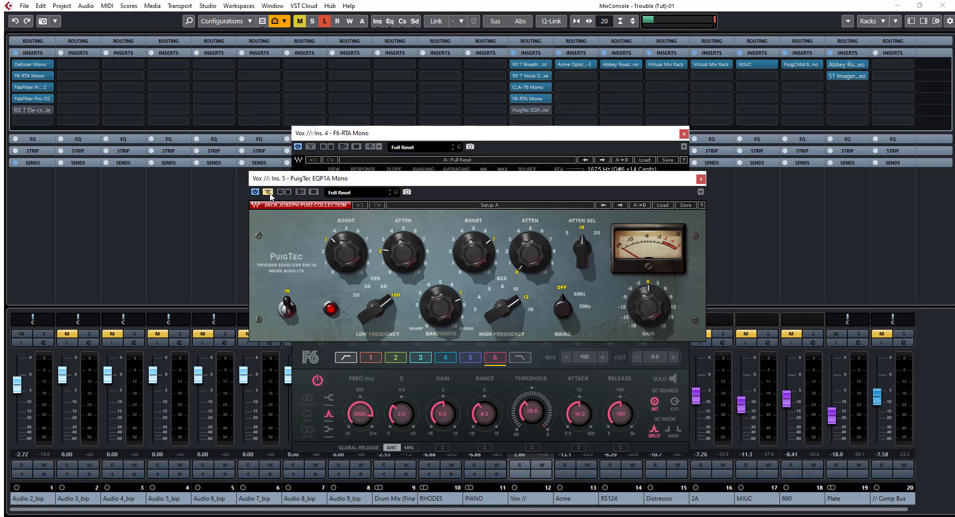
click(268, 193)
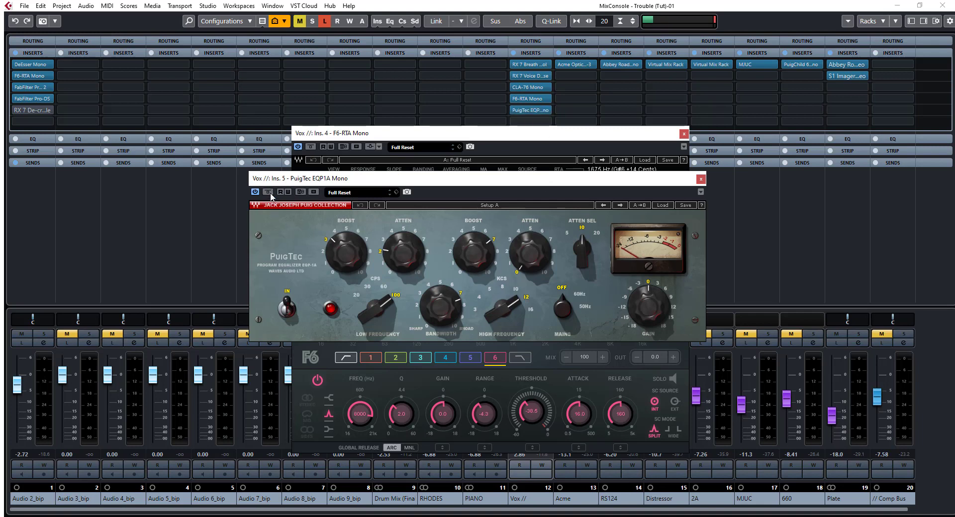
click(347, 256)
mouse_move(473, 258)
click(700, 180)
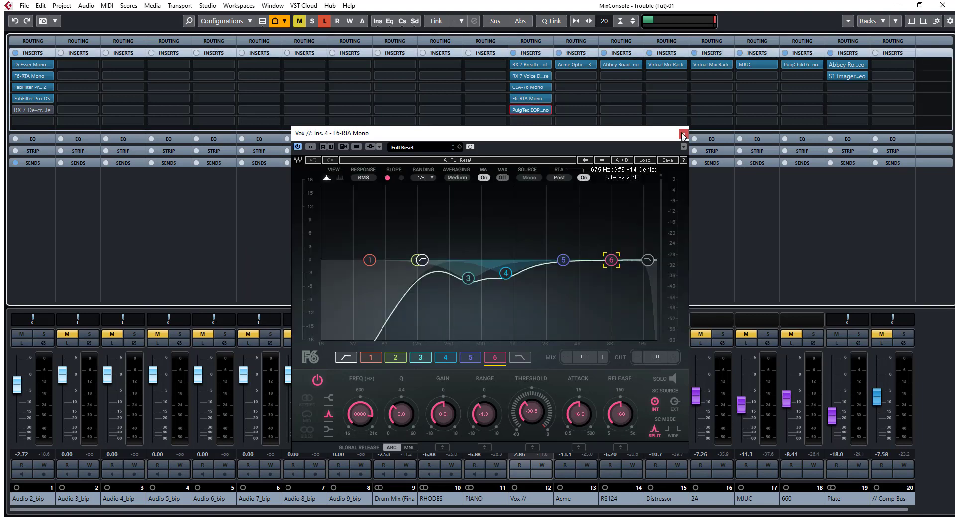
click(683, 133)
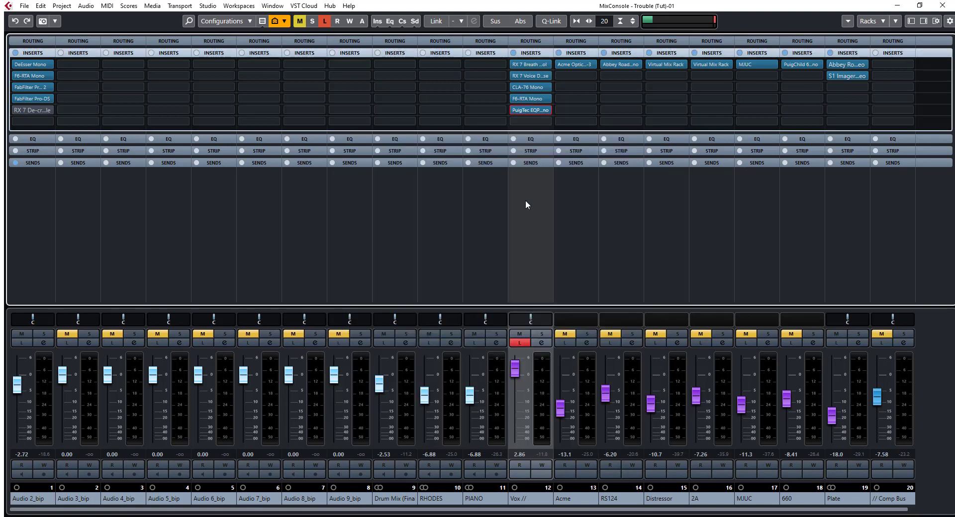
Open the Vox // channel settings and compare all its inserts bypassed and active during playback, leaving them active.
click(541, 343)
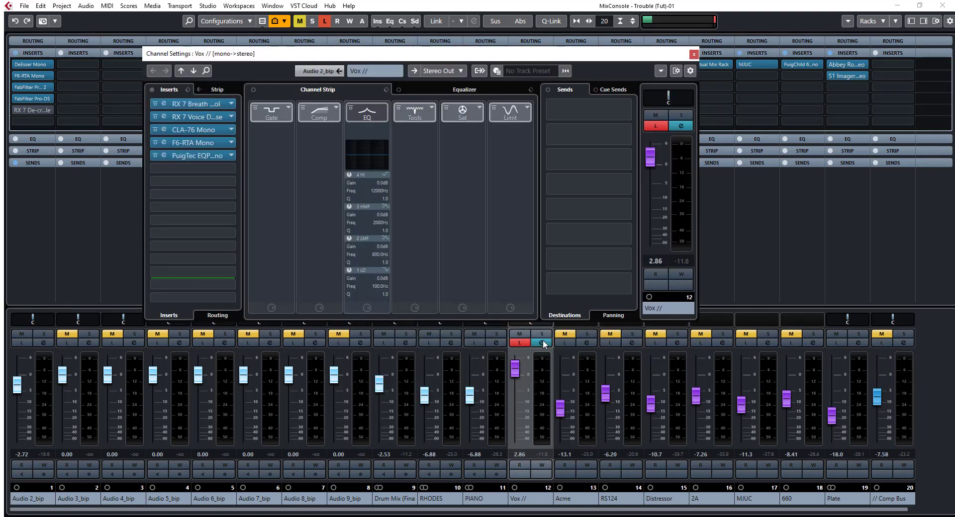
click(154, 90)
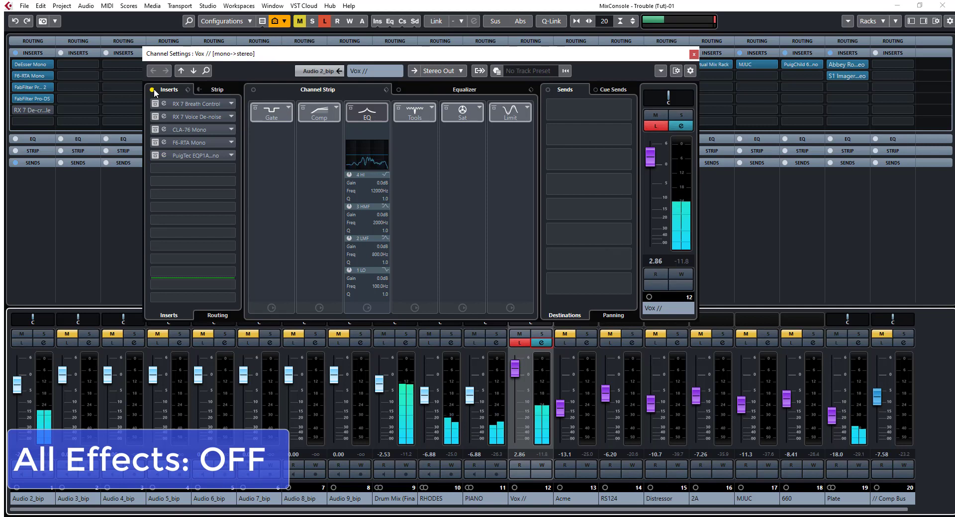
click(152, 90)
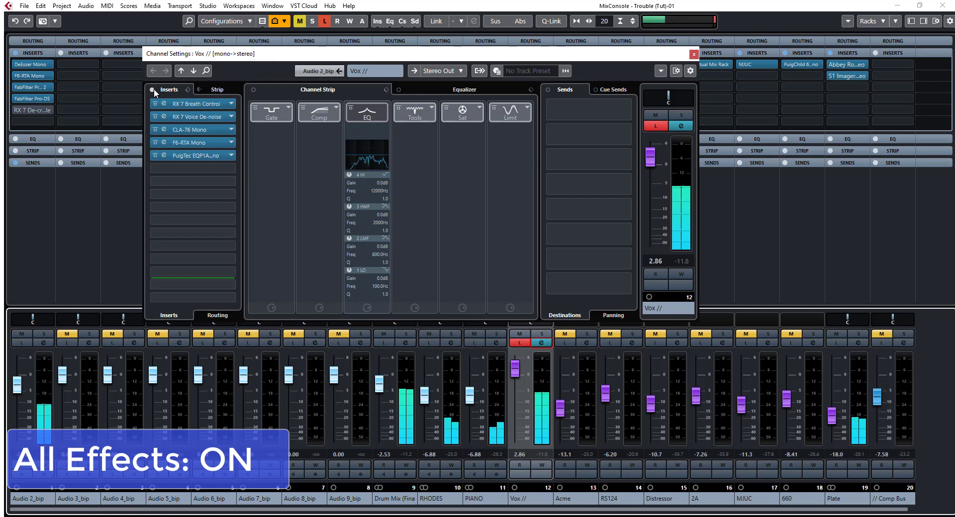
click(152, 90)
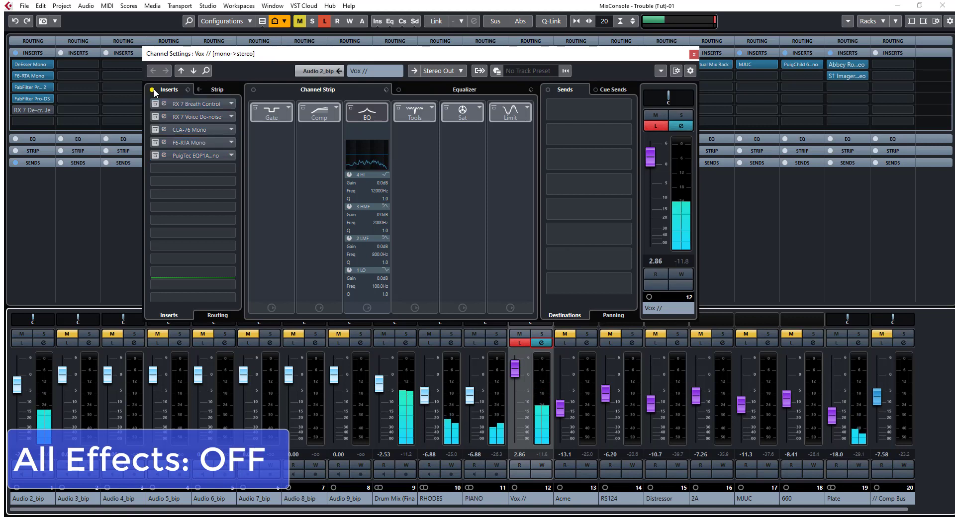
click(152, 90)
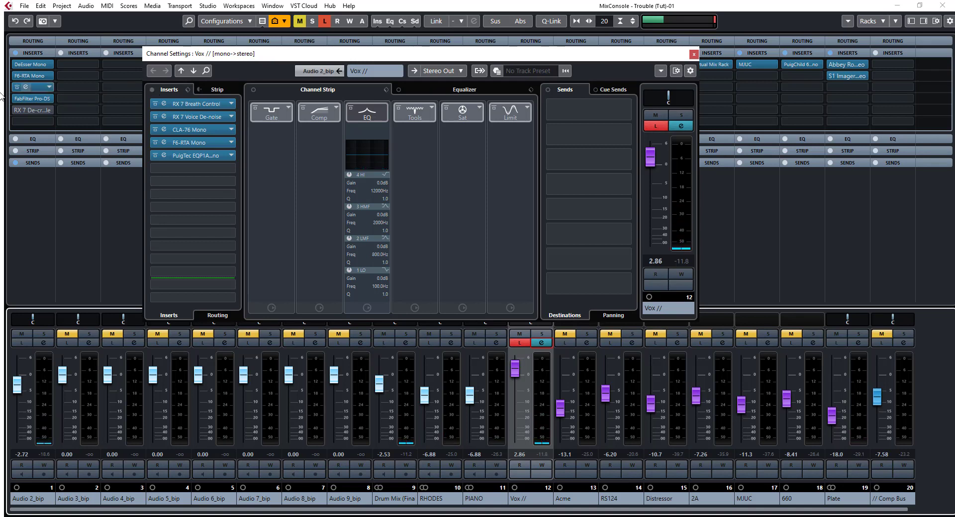
Review the F6-RTA Mono EQ curve on Audio 2_bip, then close it and the Vox // channel settings.
click(26, 77)
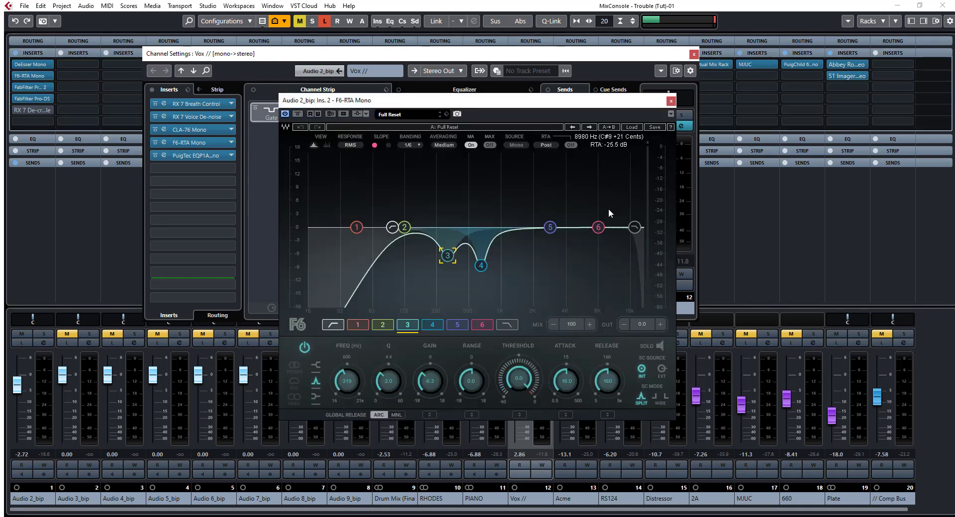
click(670, 101)
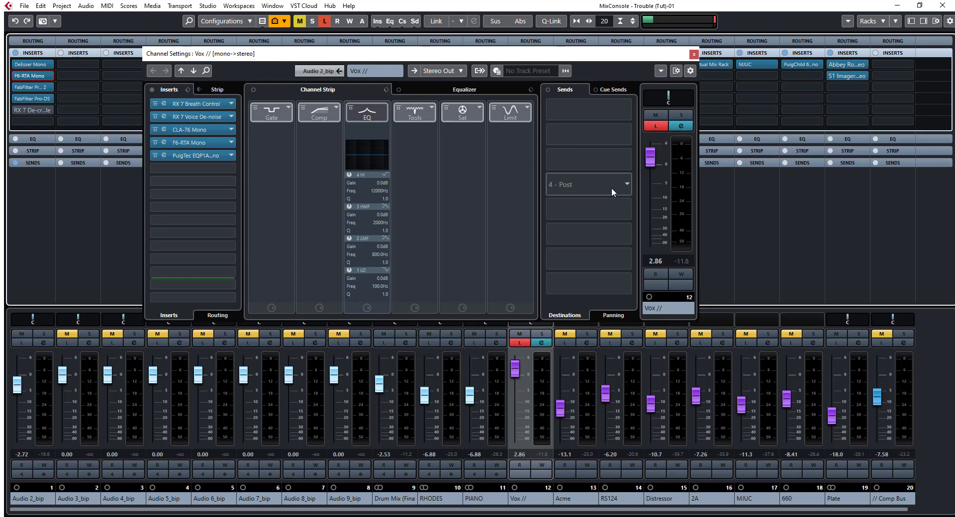
click(694, 55)
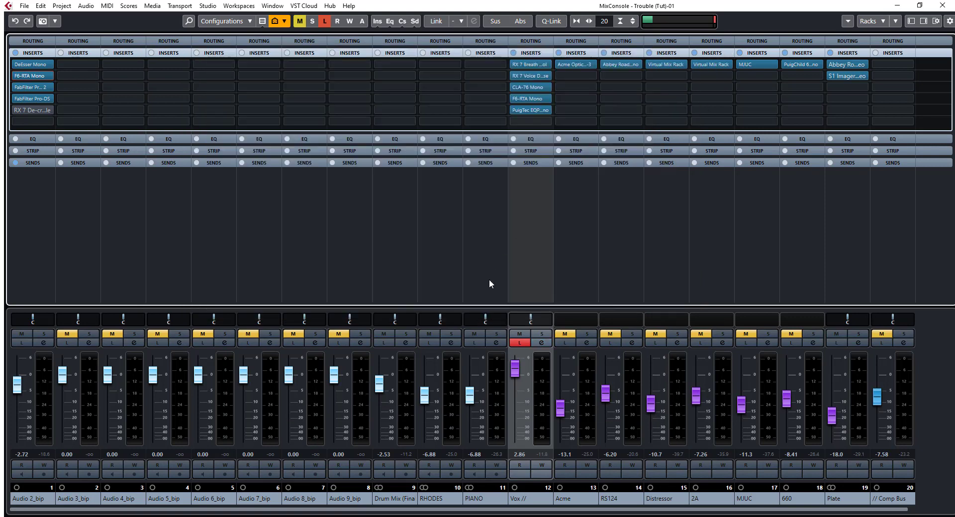
Turn off Listen on Vox //, pull its fader fully down and bring it back up to -8.85 dB during playback.
click(522, 344)
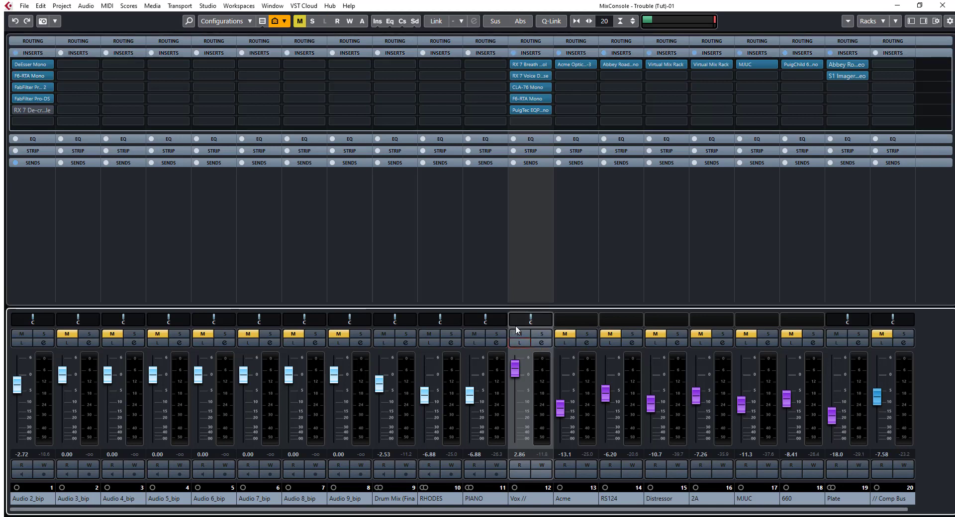
drag(517, 373, 523, 473)
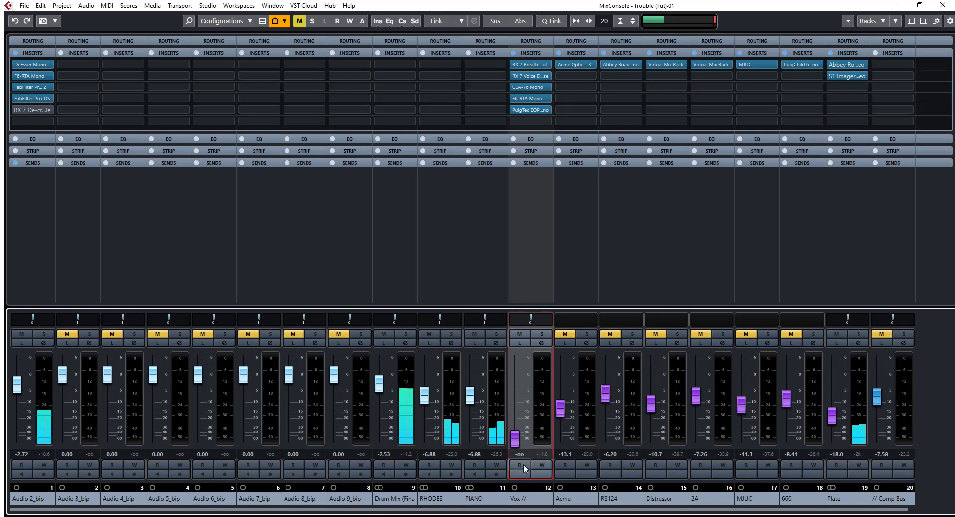
drag(520, 444, 517, 405)
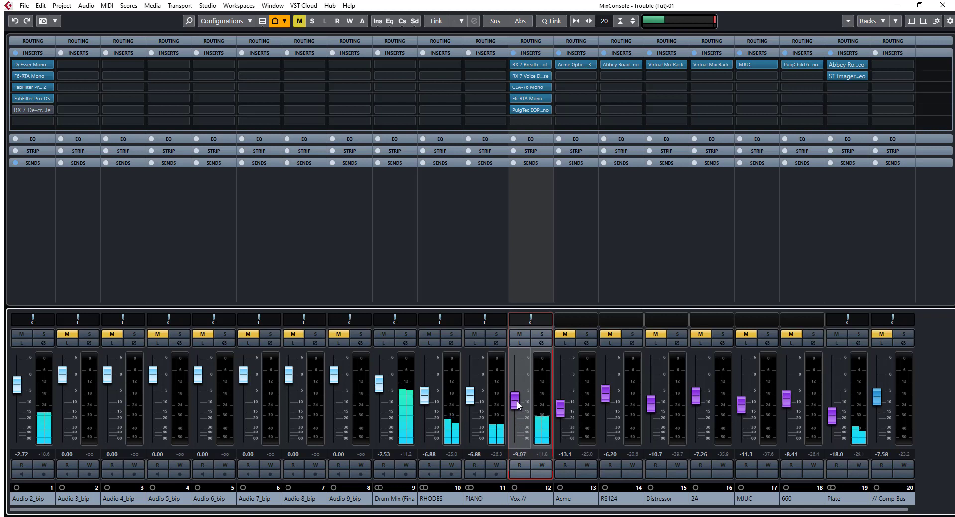
drag(517, 403, 515, 404)
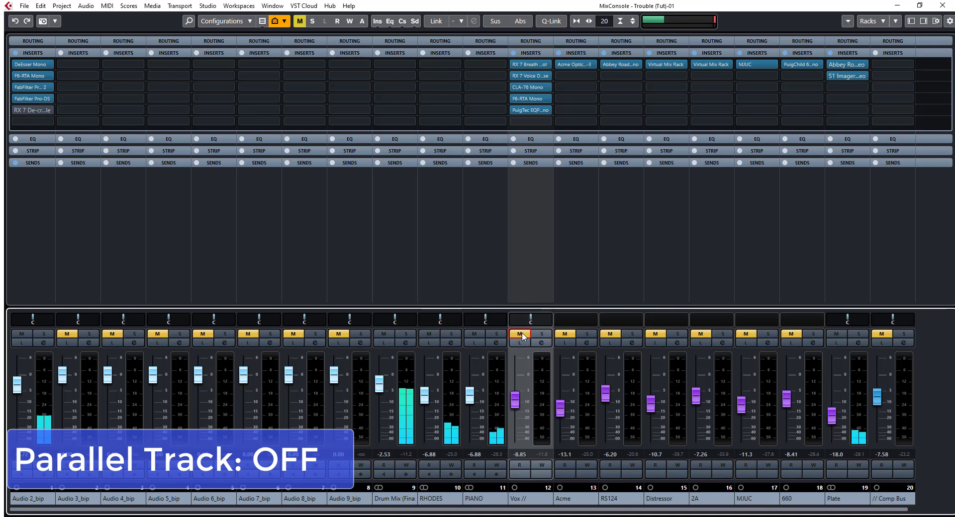
Compare the mix with Vox // muted and unmuted while rebalancing its fader, settling on -8.41 dB with the channel unmuted.
click(520, 334)
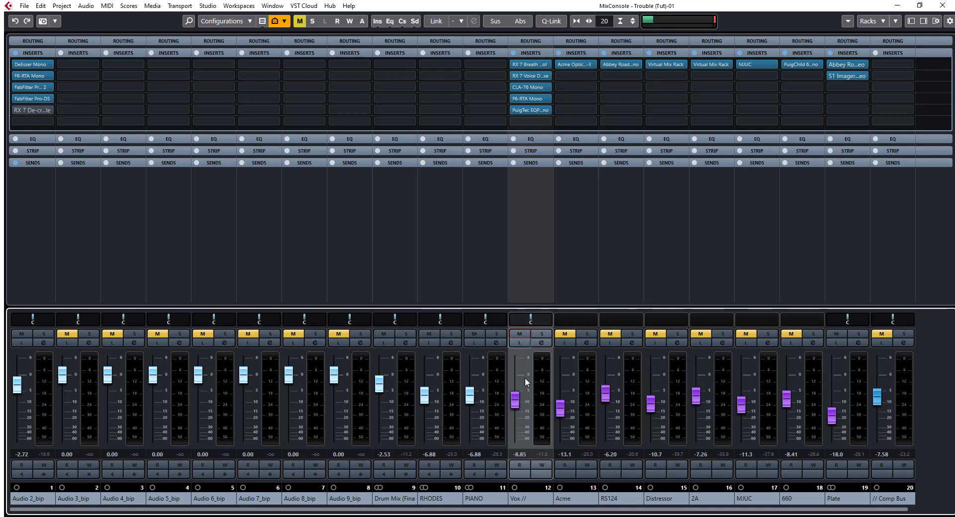
mouse_move(516, 401)
mouse_down()
mouse_move(518, 422)
mouse_move(521, 408)
mouse_up()
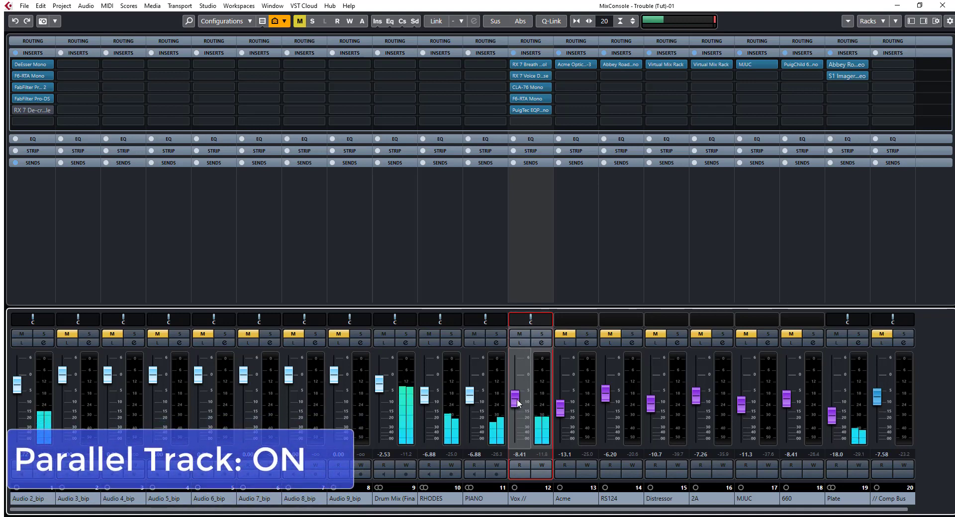
drag(518, 404, 519, 403)
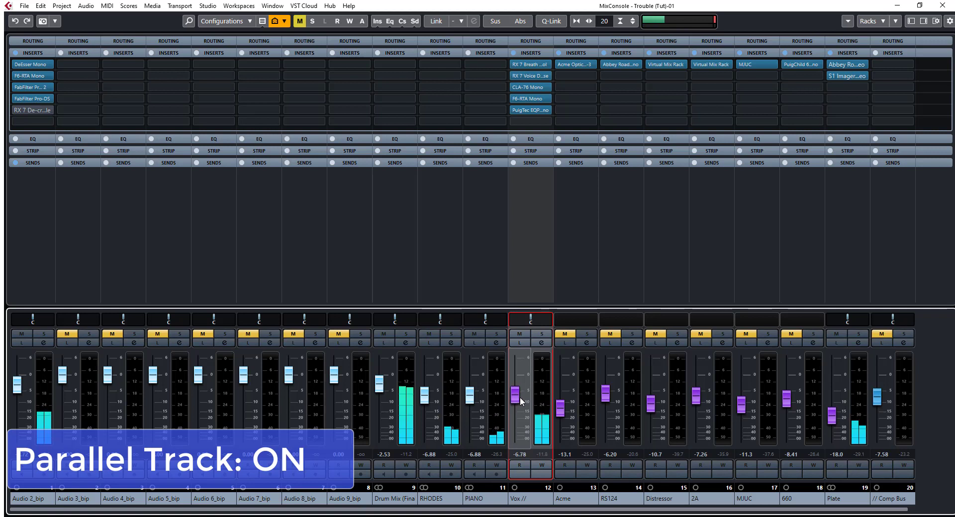
click(519, 336)
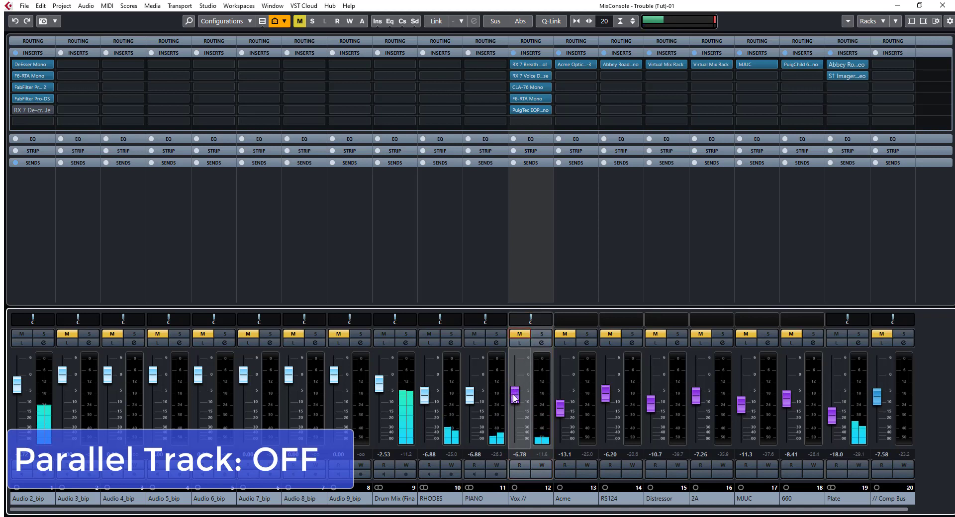
drag(519, 395, 517, 406)
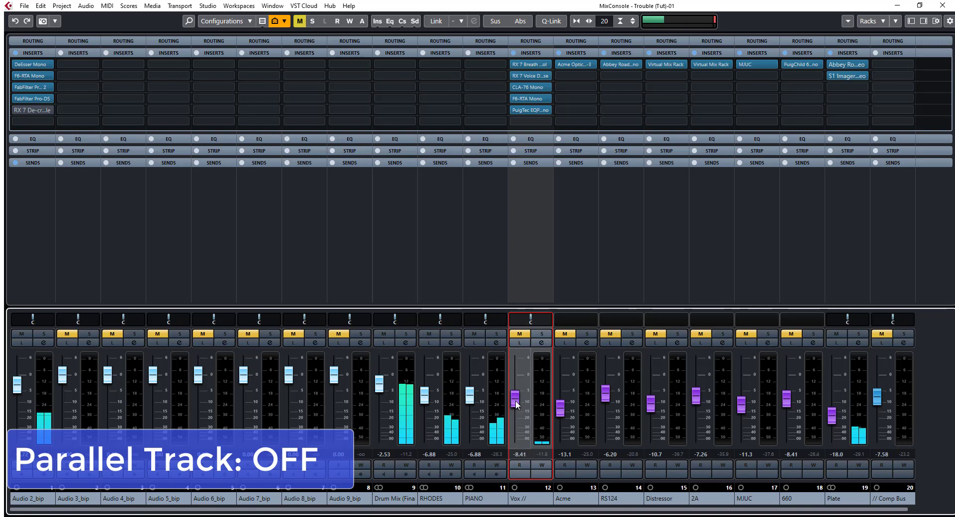
click(521, 333)
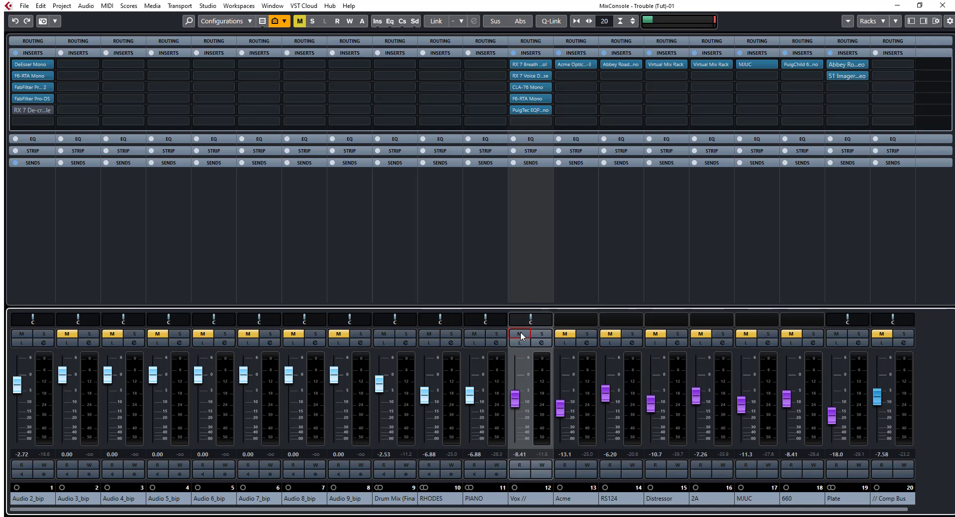
Mute Vox // and compare the mix with the // Comp Bus unmuted and muted, leaving the bus muted.
click(520, 332)
click(576, 225)
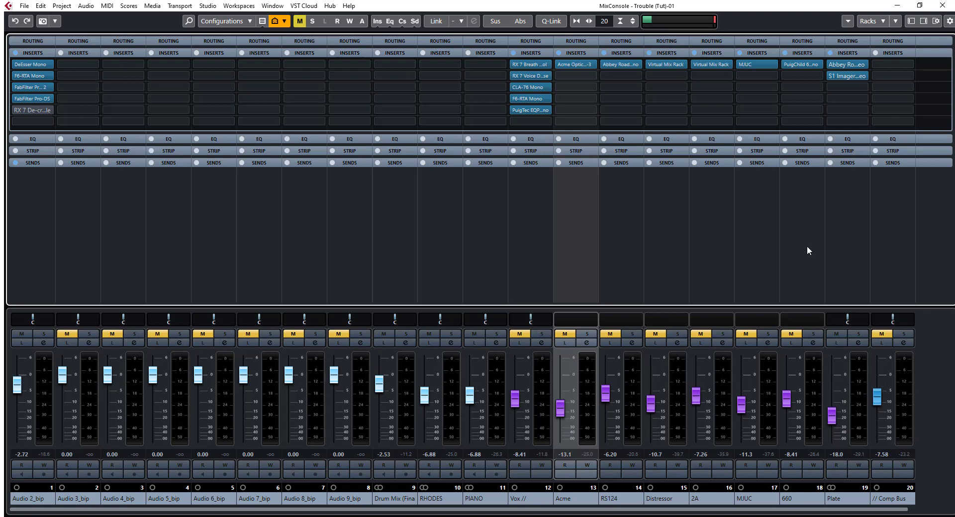
click(881, 334)
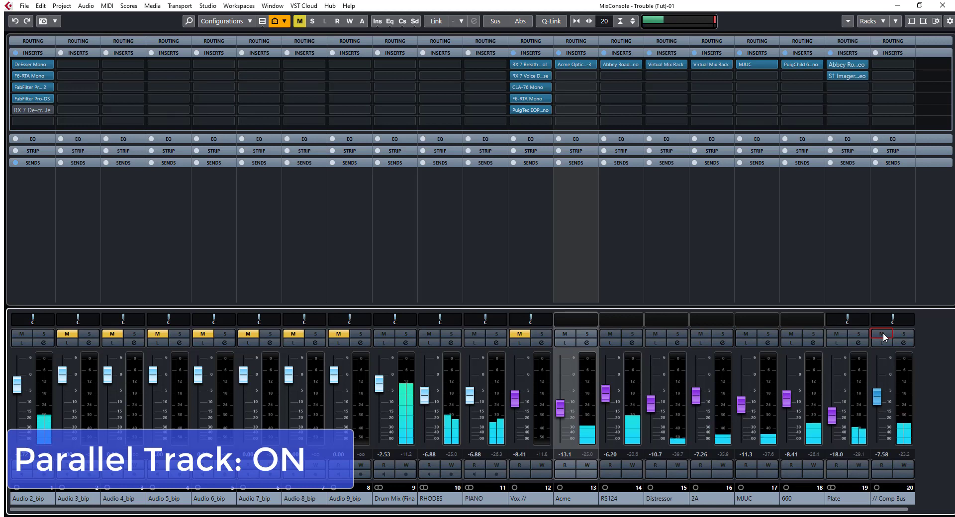
click(882, 334)
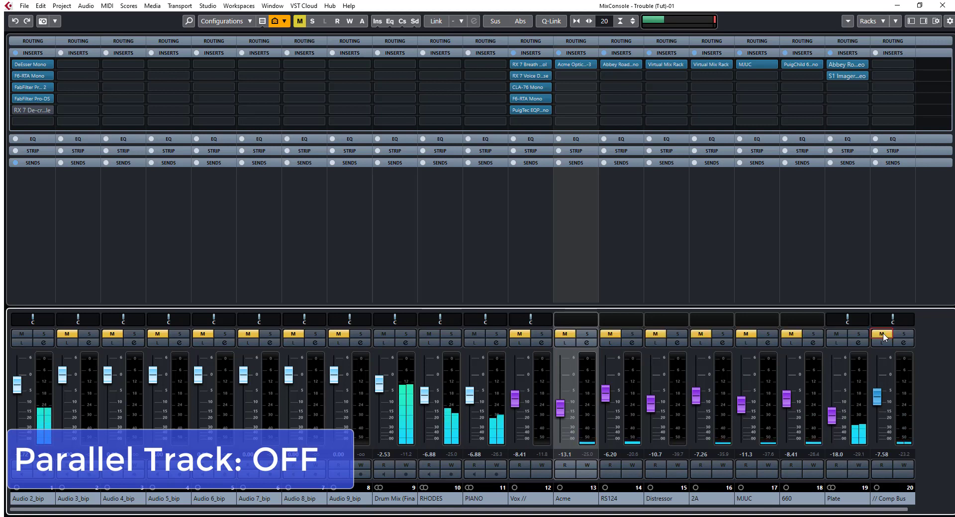
click(881, 334)
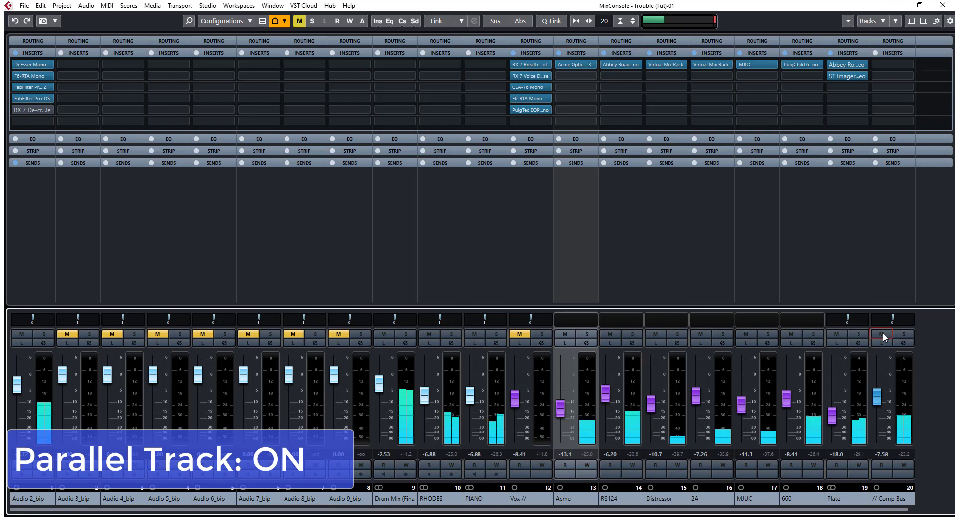
click(881, 333)
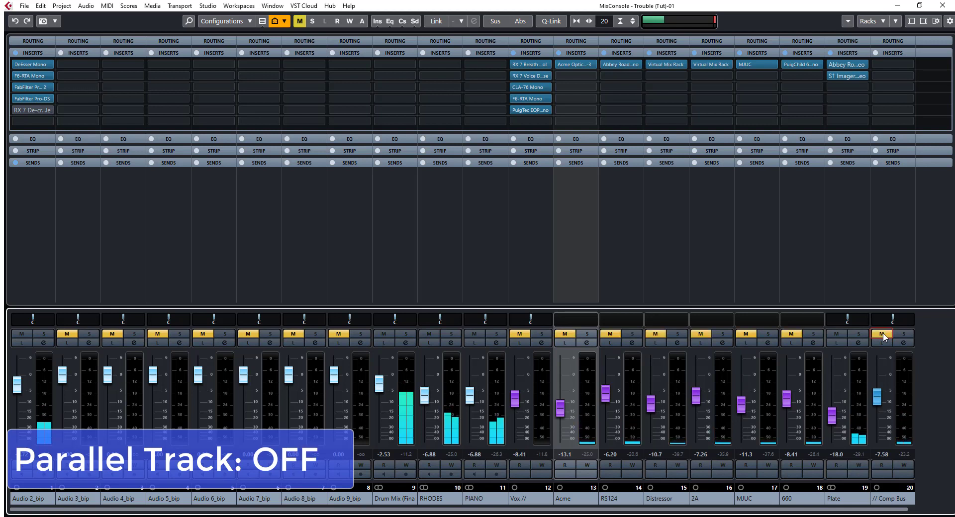
click(882, 332)
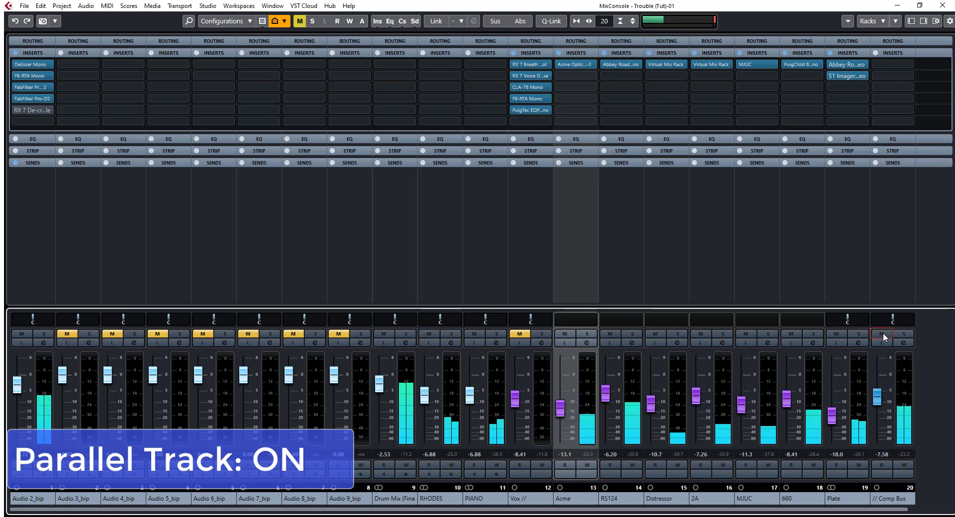
click(882, 333)
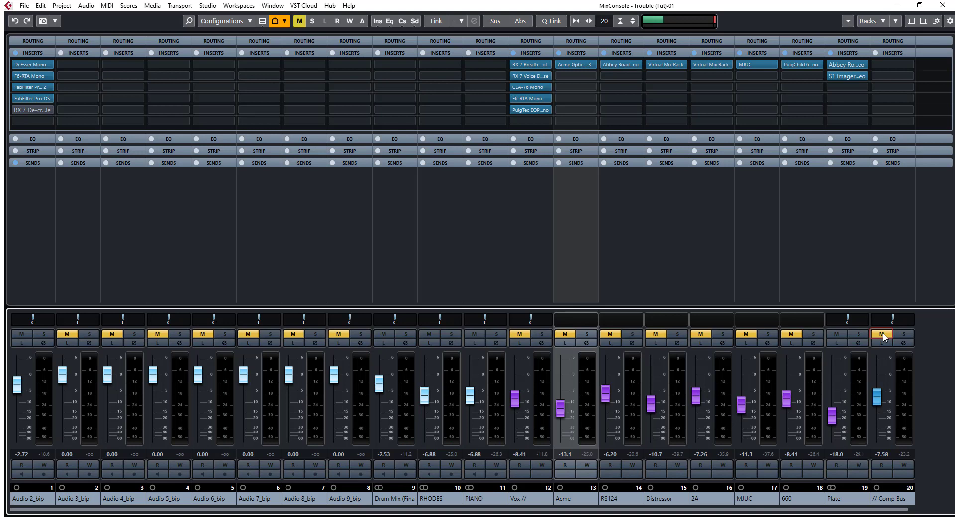
Examine the F6-RTA Mono insert's EQ settings on the Audio 2_bip channel and close its window.
click(25, 87)
click(26, 88)
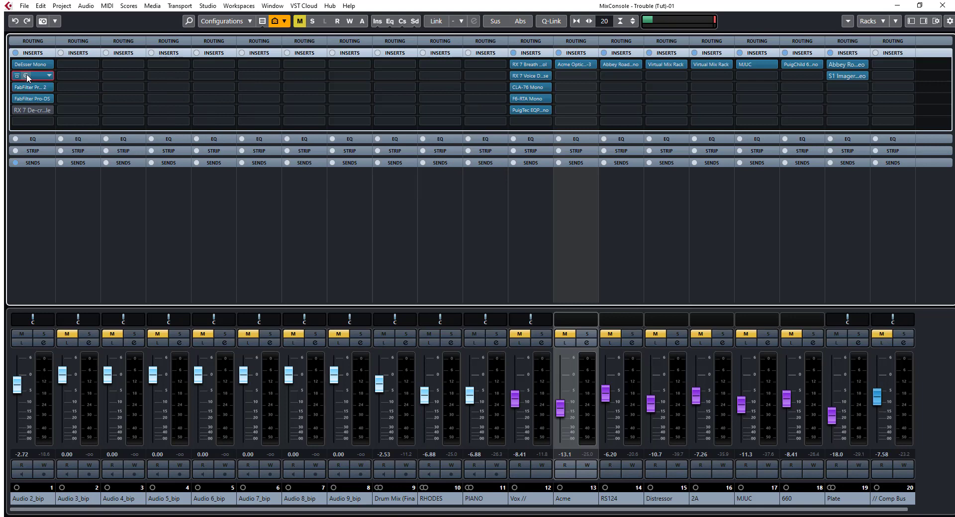
click(26, 75)
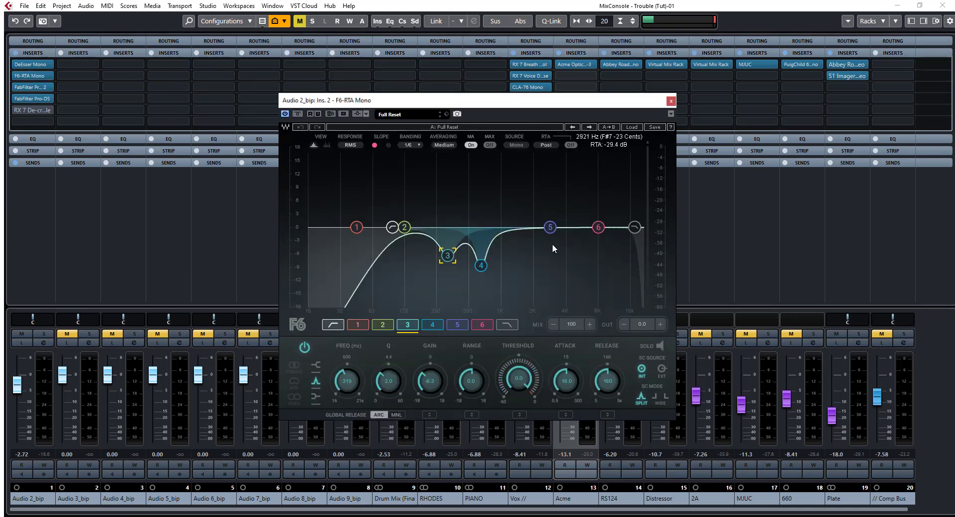
click(670, 101)
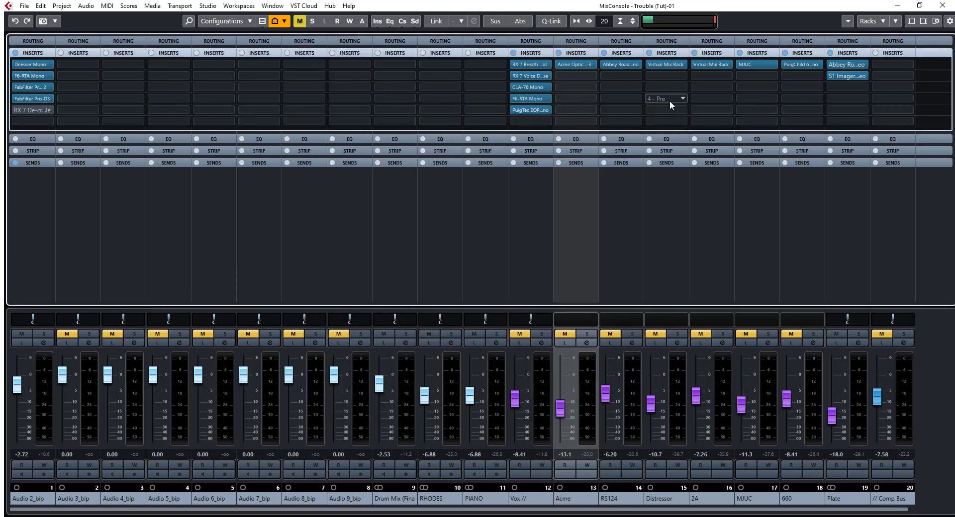
Select the RS124, 2A and MJUC parallel compressor channels one after another to point them out.
click(614, 219)
click(706, 217)
click(751, 214)
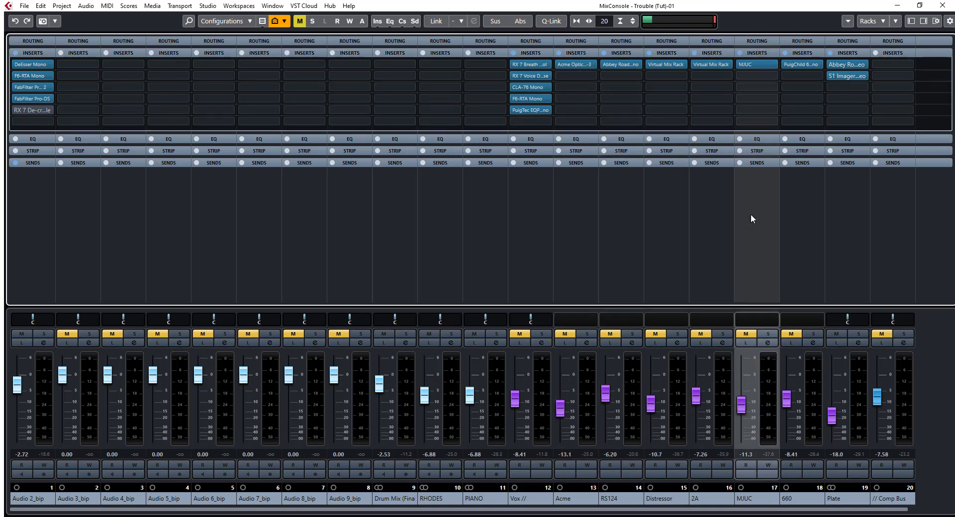
Point out the 660 and Acme parallel channels, and examine the FabFilter Pro-C 2 insert on the Audio 2_bip channel.
click(818, 214)
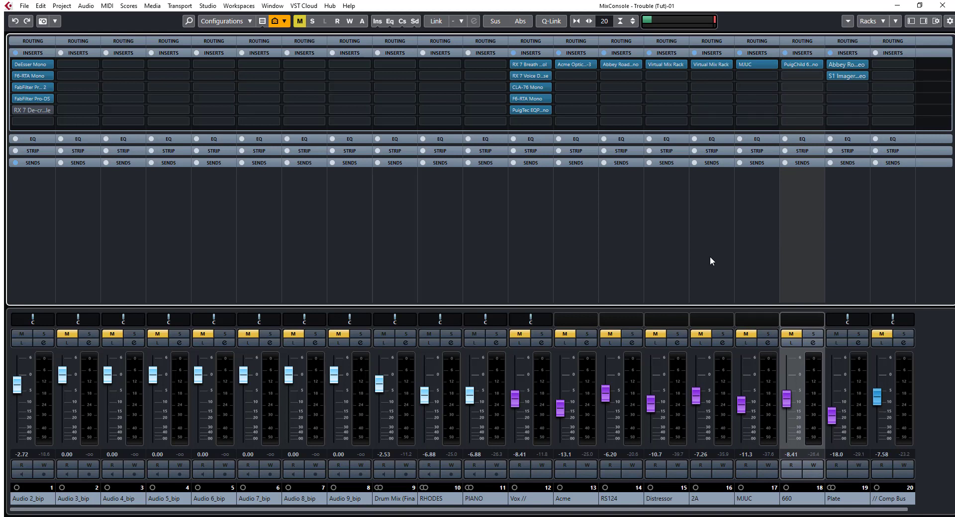
click(567, 240)
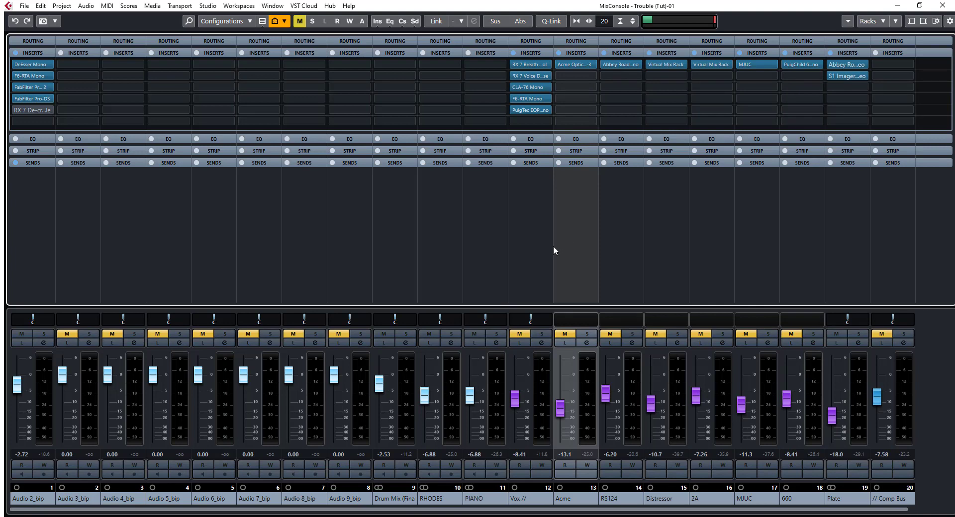
click(22, 87)
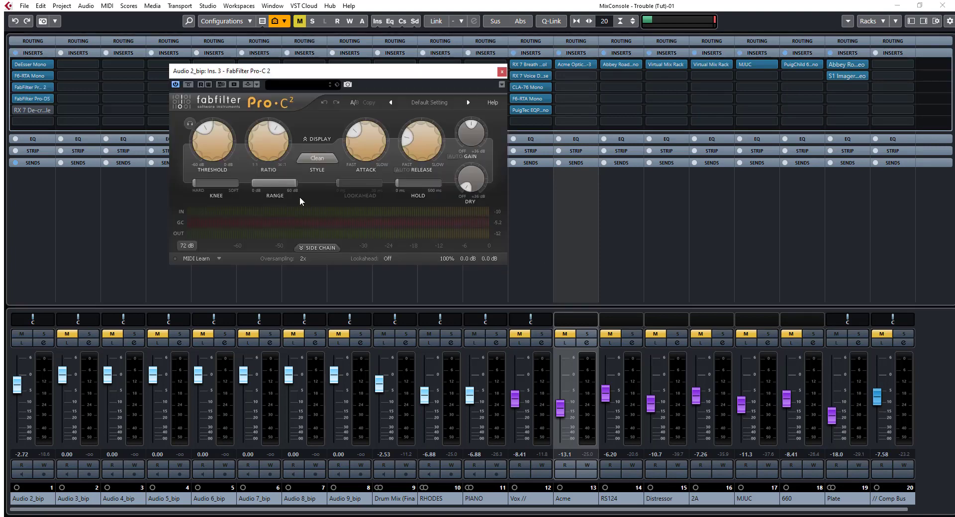
click(501, 71)
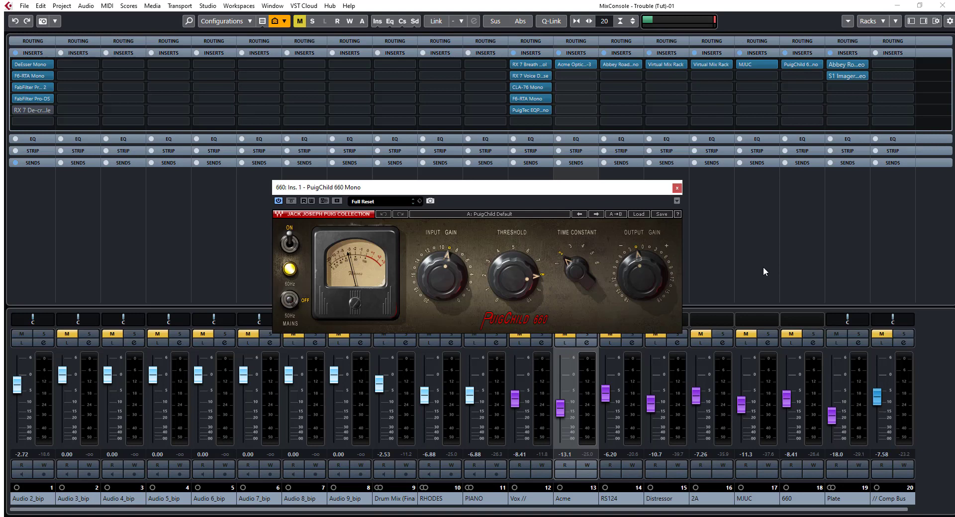
Examine the compressor plugins on the 660, Acme and RS124 channels one after another, closing each plugin window.
click(677, 189)
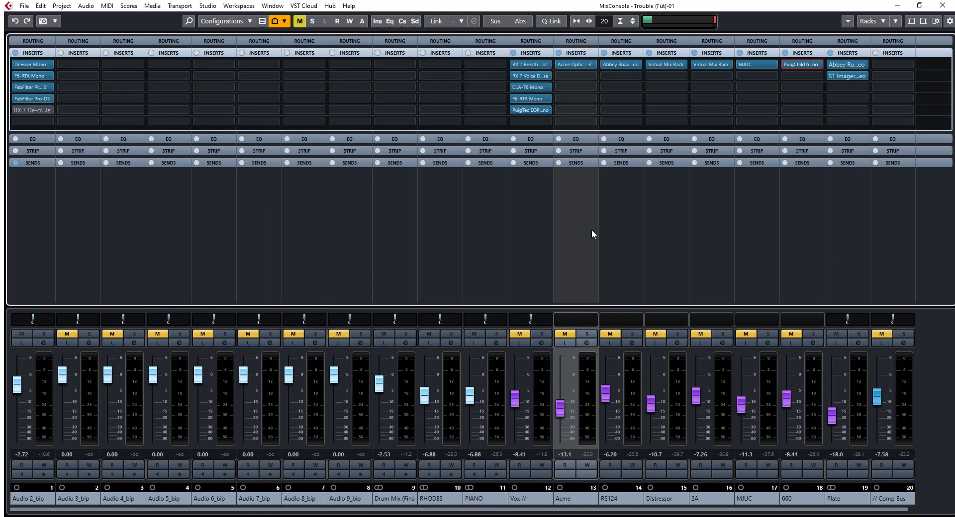
click(570, 64)
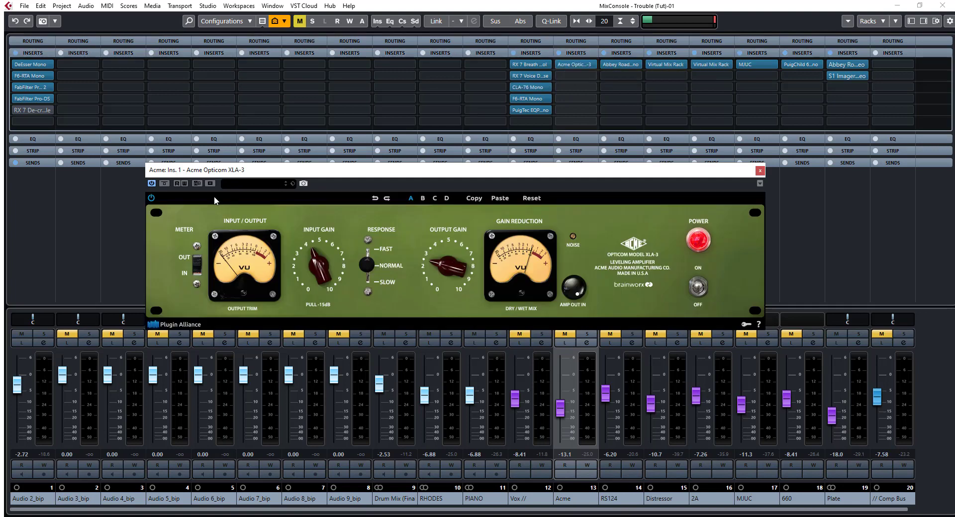
click(760, 172)
click(617, 63)
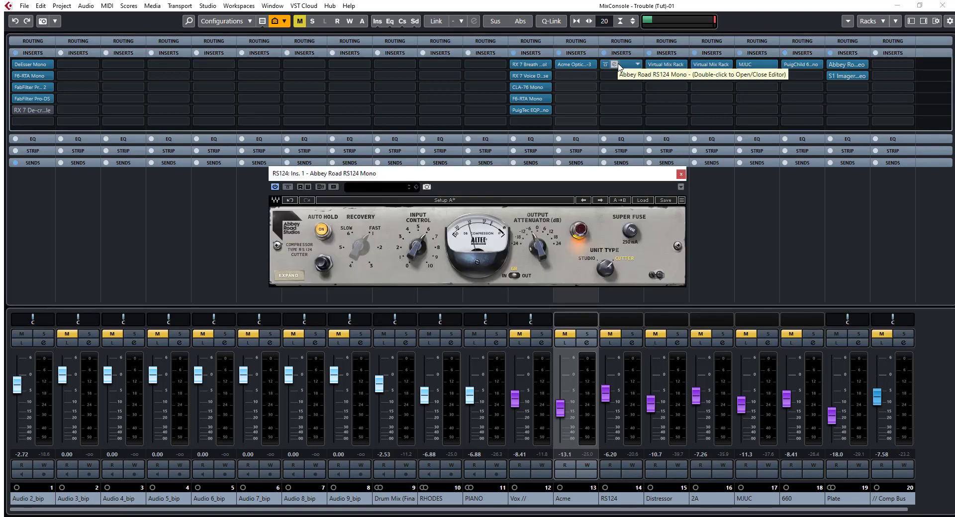
click(681, 175)
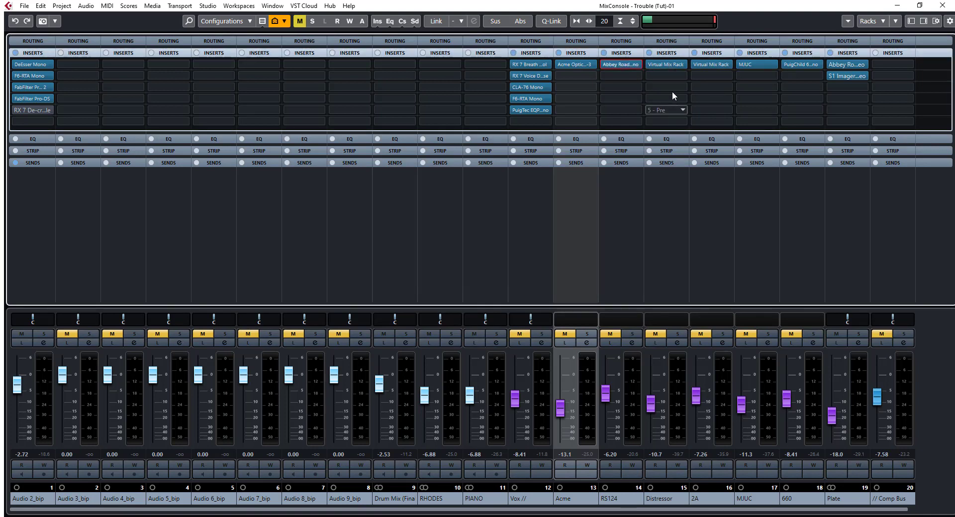
Examine the Virtual Mix Rack compressor modules FG-Stress on the Distressor channel and FG-2A on the 2A channel, closing each window.
click(663, 65)
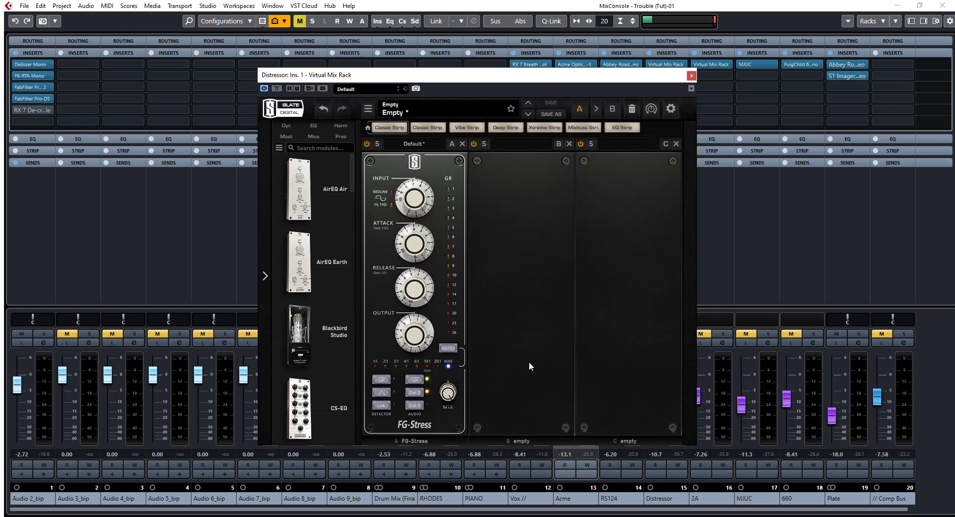
click(689, 77)
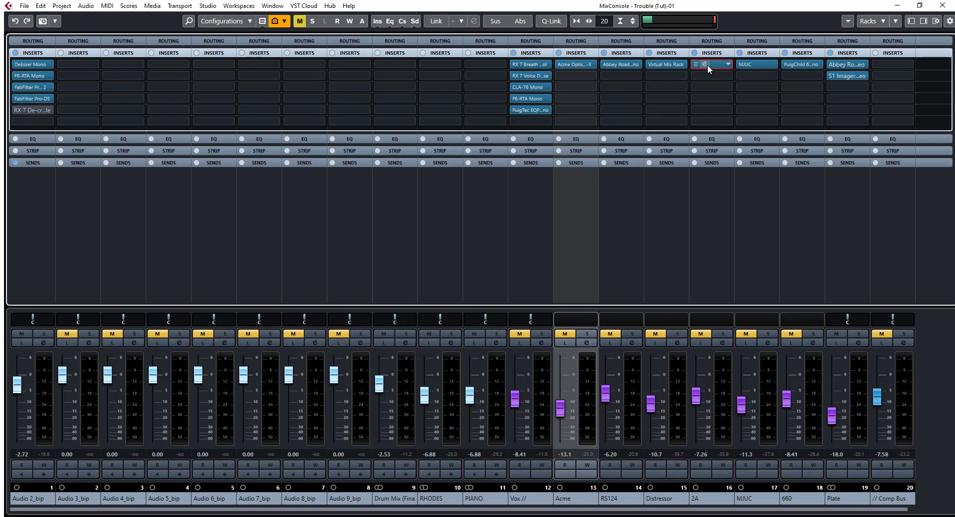
click(707, 66)
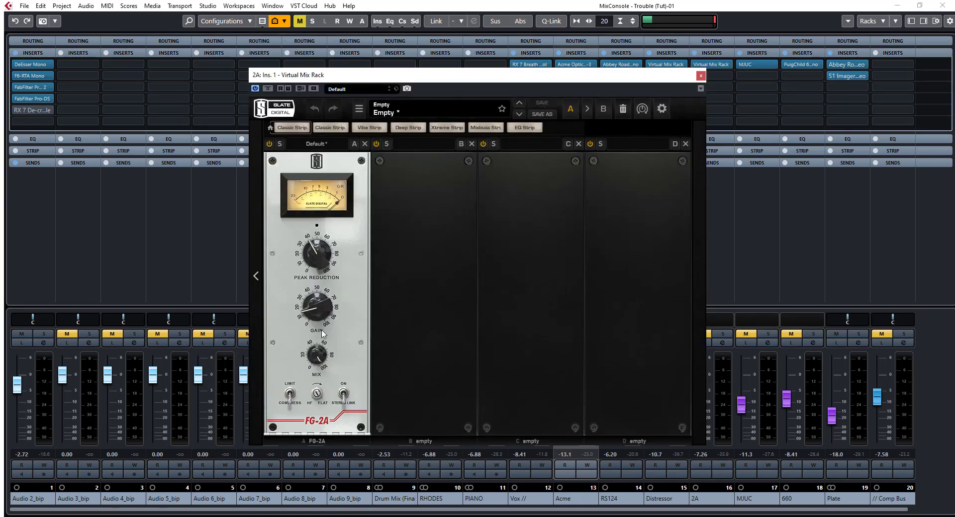
click(701, 75)
View the MJUC channel's compressor in its Mk2 and Mk1 models, restore Mk3 and close the plugin window.
click(748, 64)
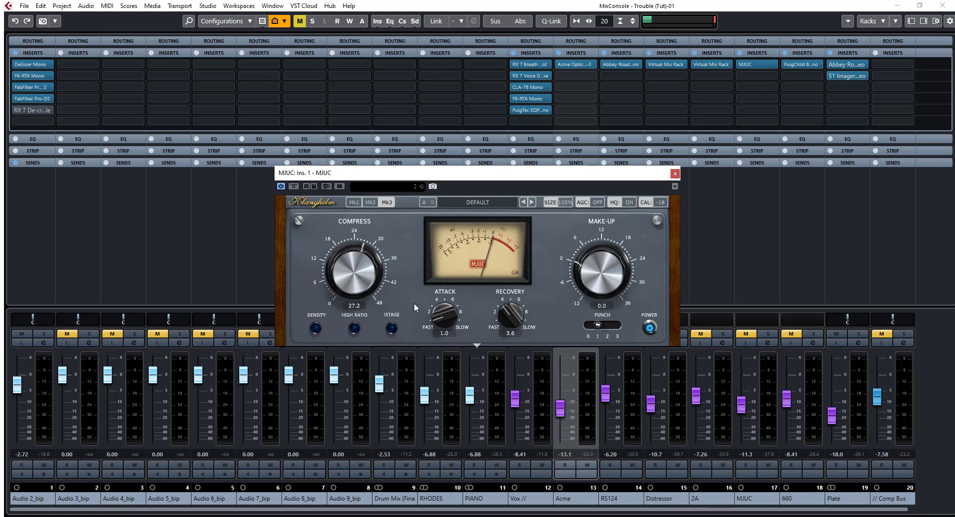
click(370, 202)
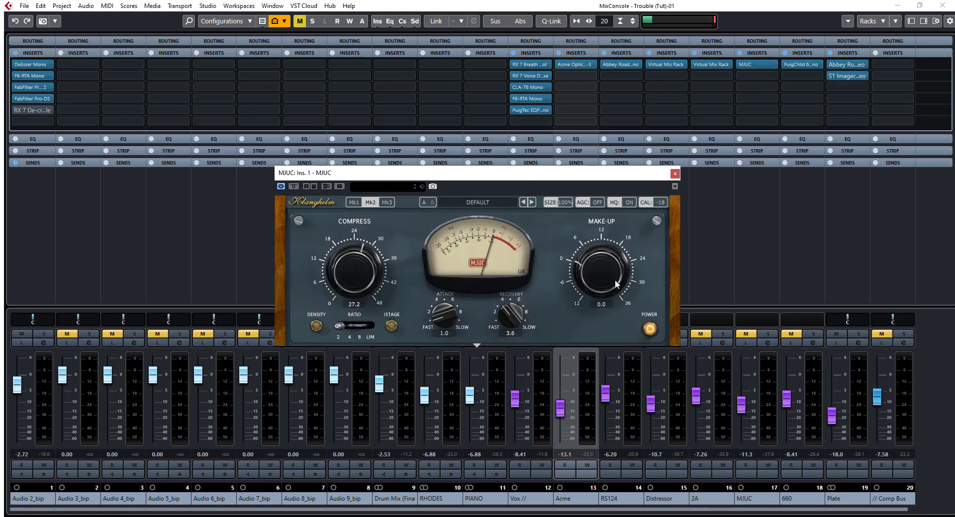
click(354, 202)
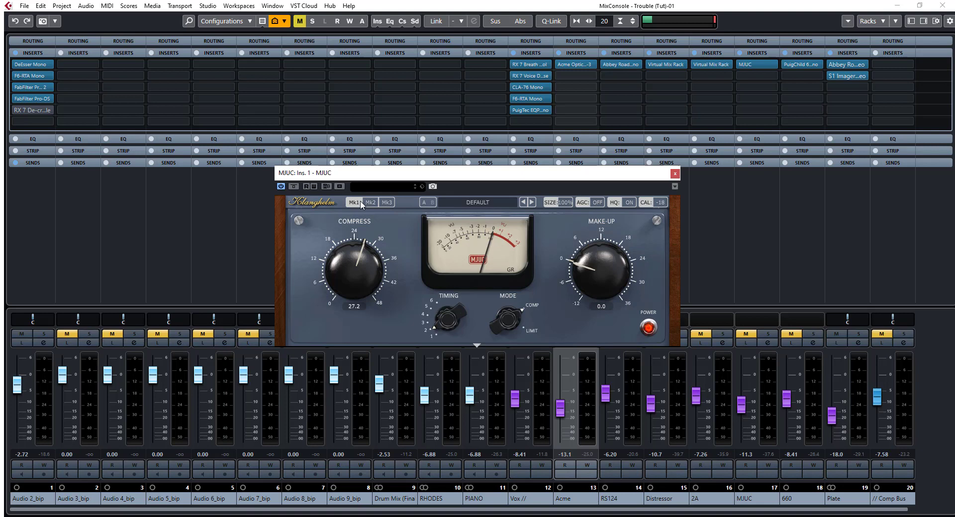
click(386, 202)
click(676, 174)
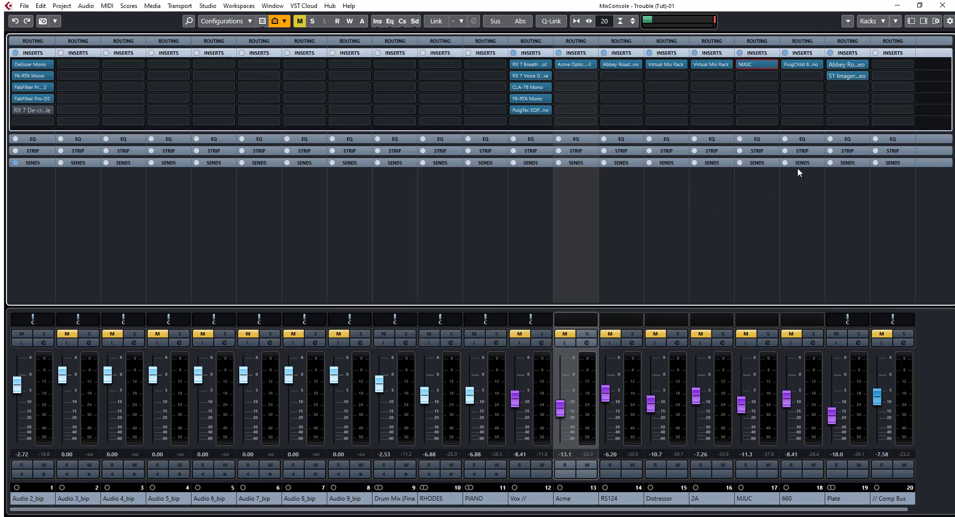
Examine the PuigChild 660 Mono settings on the 660 channel and the Audio 2_bip channel's send levels, closing both views.
click(801, 65)
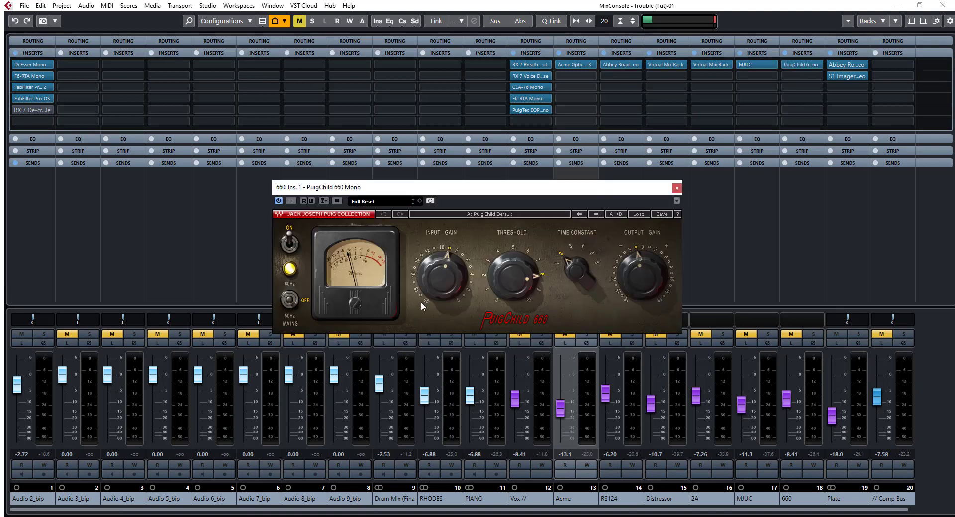
click(677, 188)
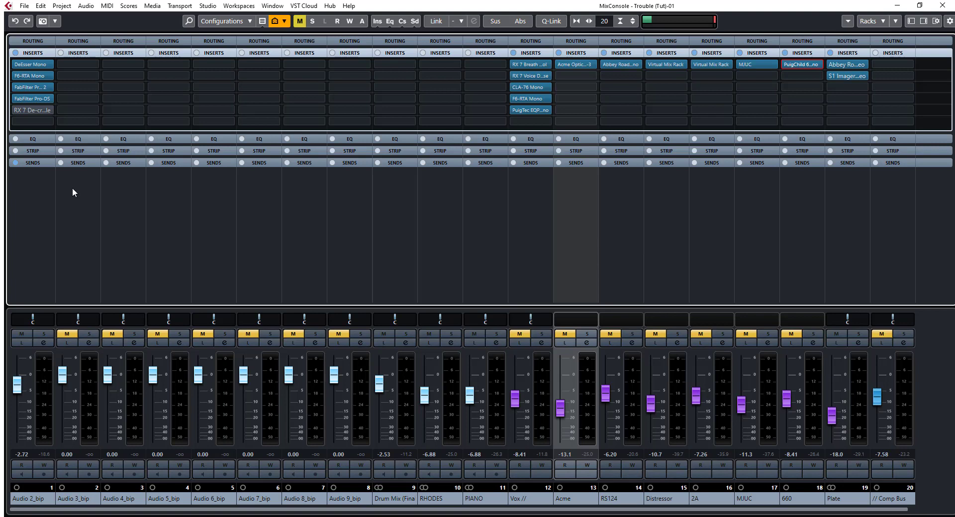
click(23, 163)
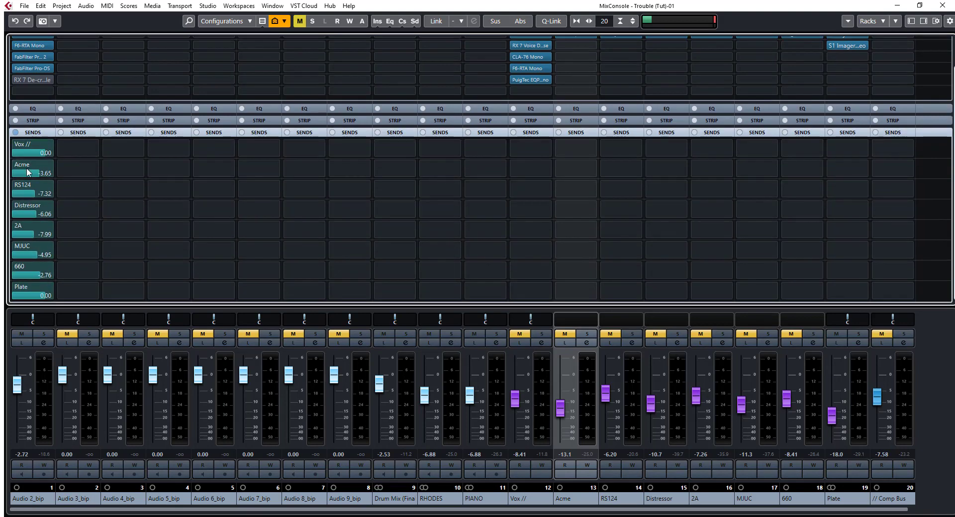
click(29, 133)
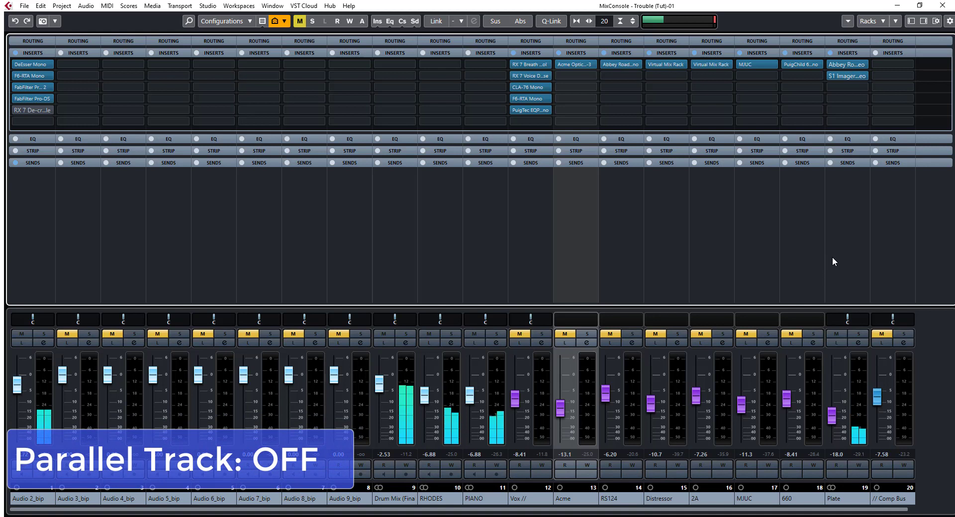
Set the // Comp Bus fader to -6.39 dB while comparing the mix with the bus unmuted and muted, leaving it muted.
click(881, 334)
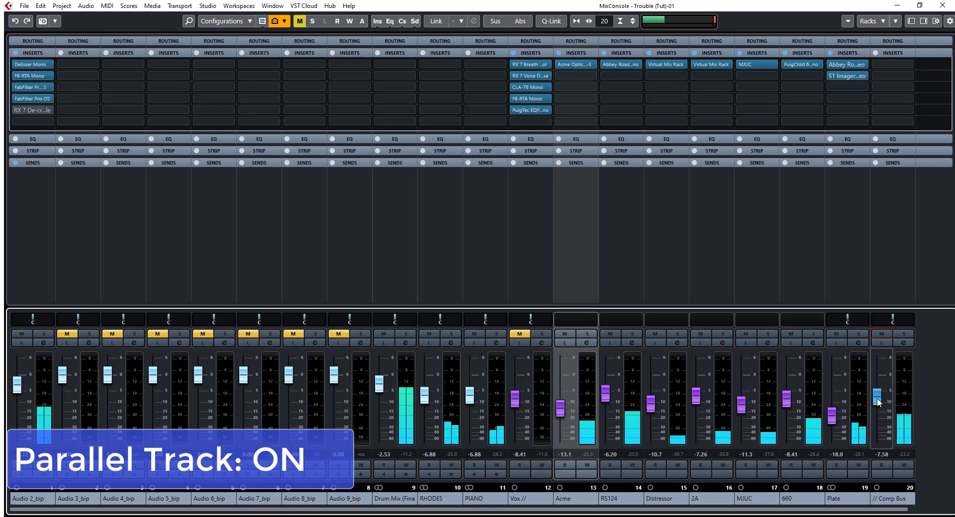
drag(878, 403, 879, 396)
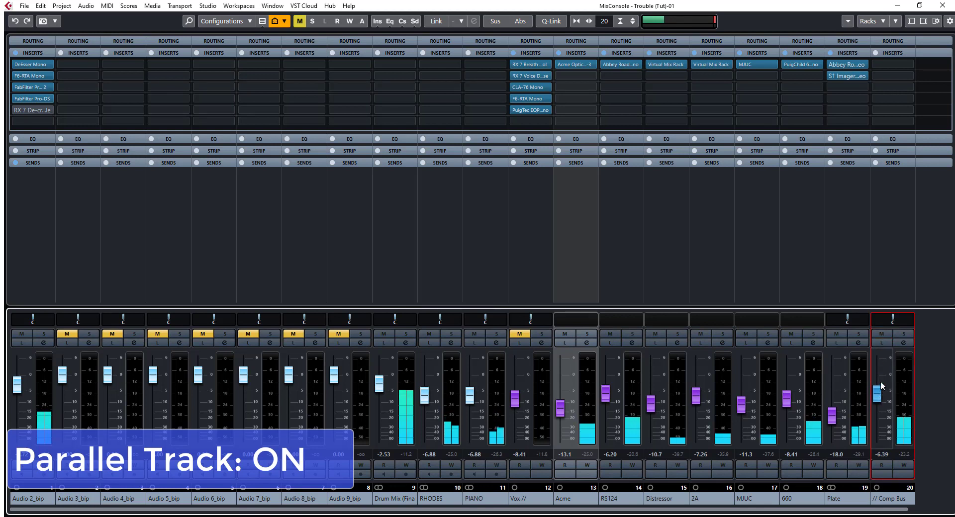
click(883, 337)
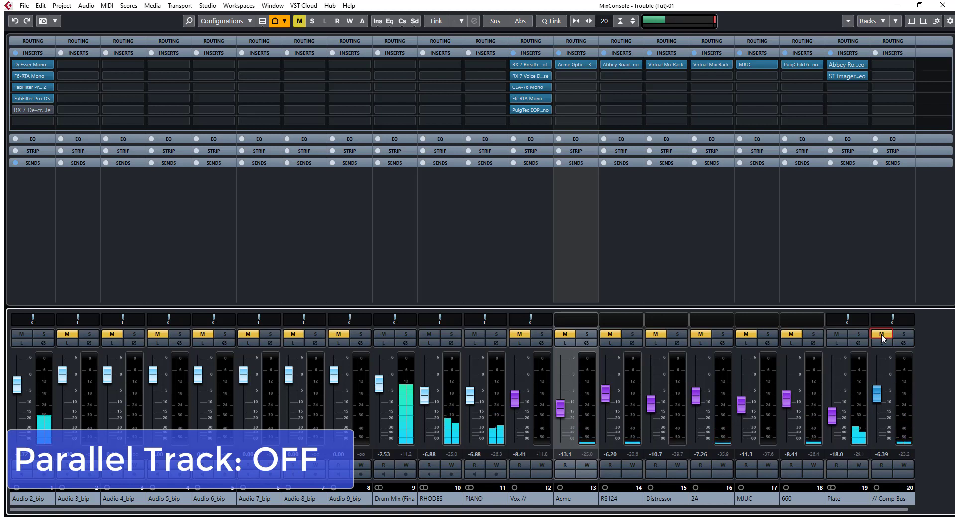
click(881, 334)
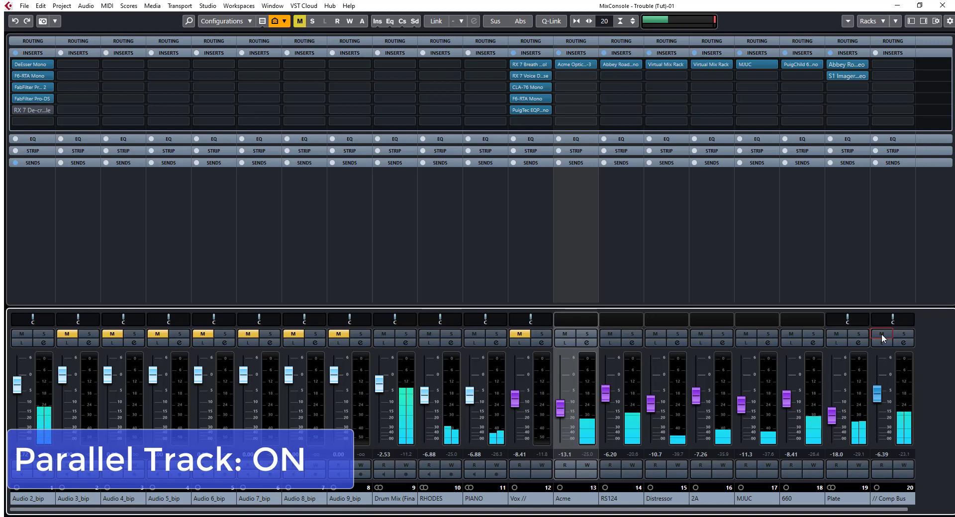
click(881, 333)
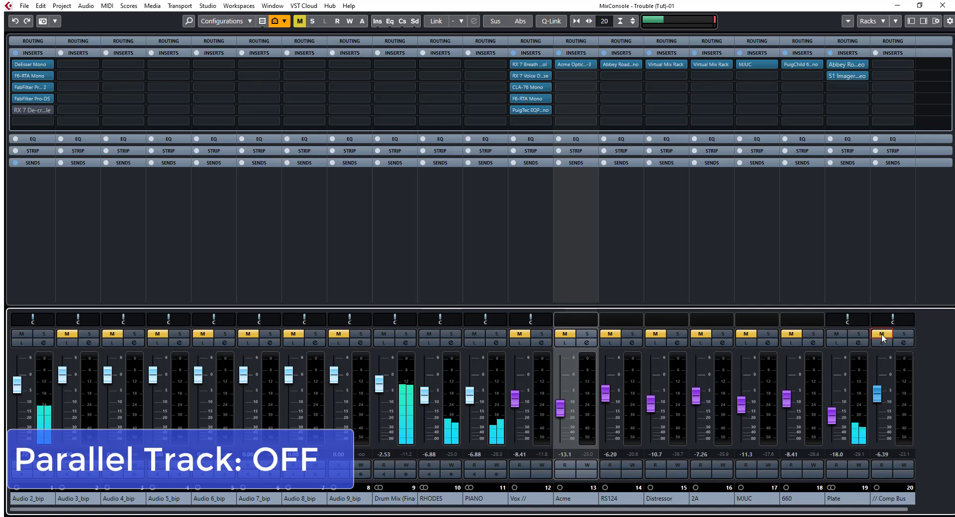
click(881, 333)
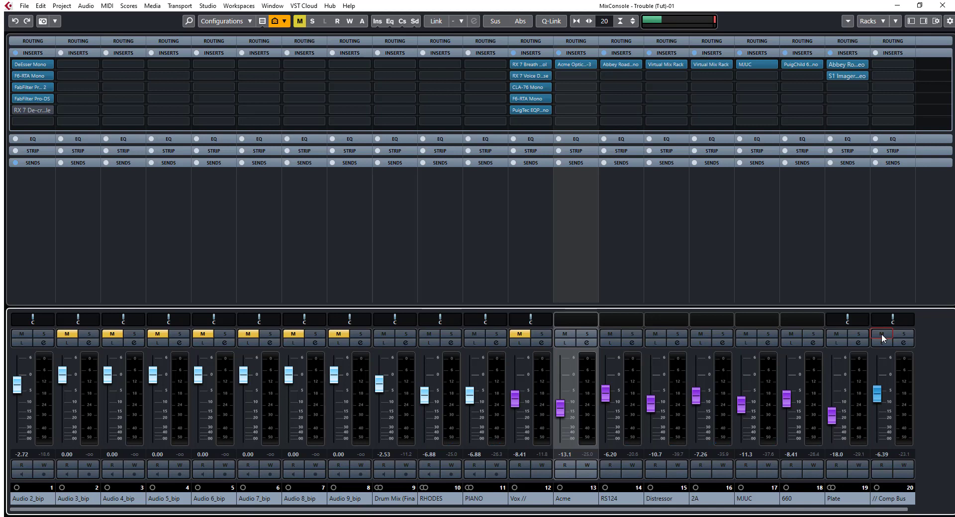
click(881, 333)
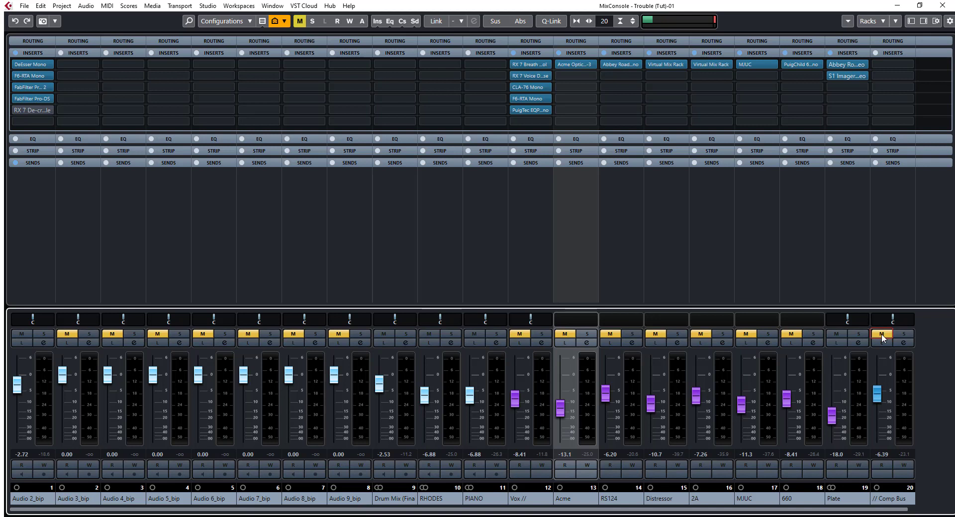
Select the Vox // channel to point it out.
click(523, 207)
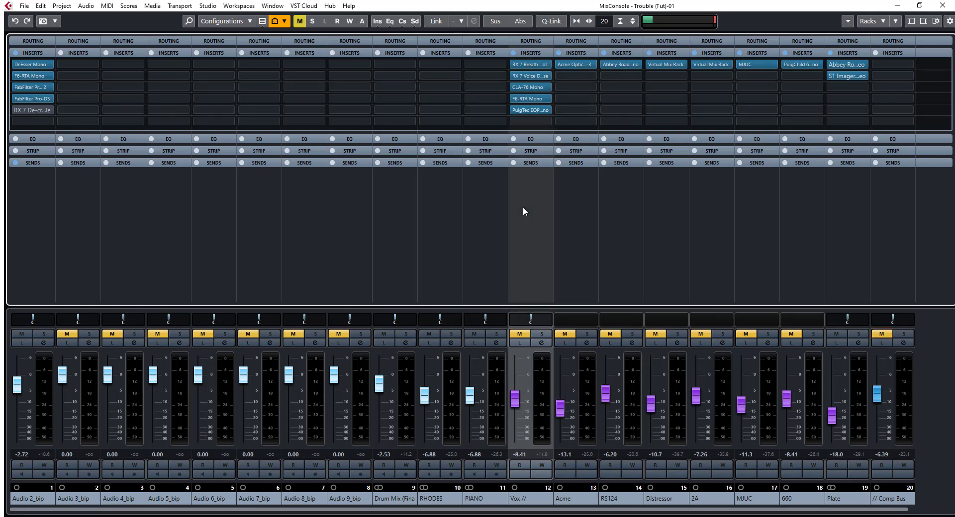